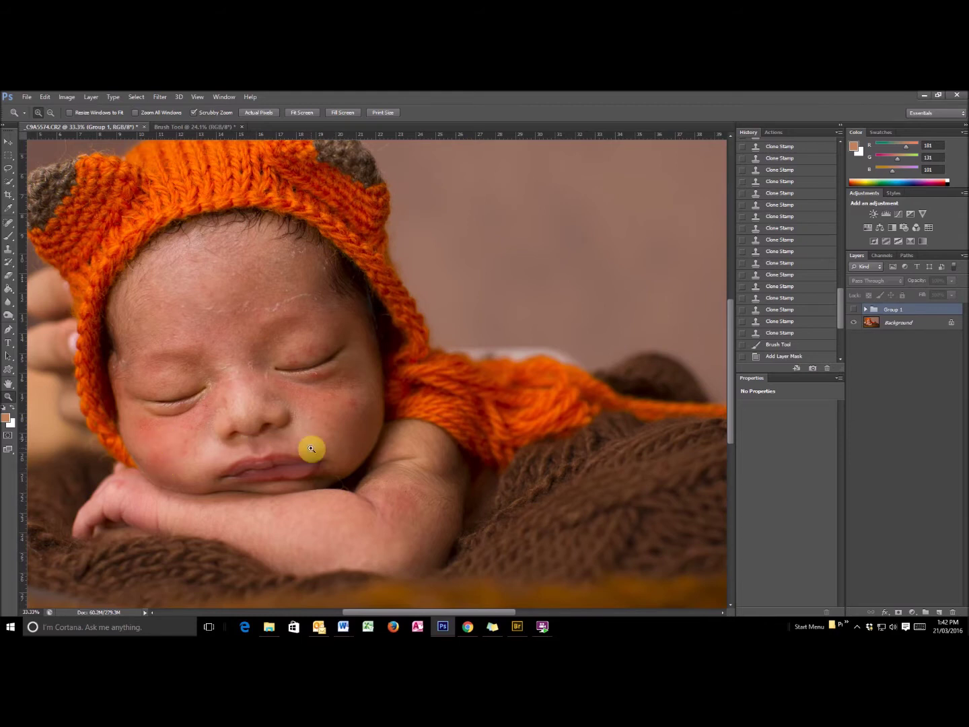
Step: Compare the baby portrait before and after retouching by switching the visibility of Group 1 on and off
{"action": "left_click", "coordinate": [853, 310]}
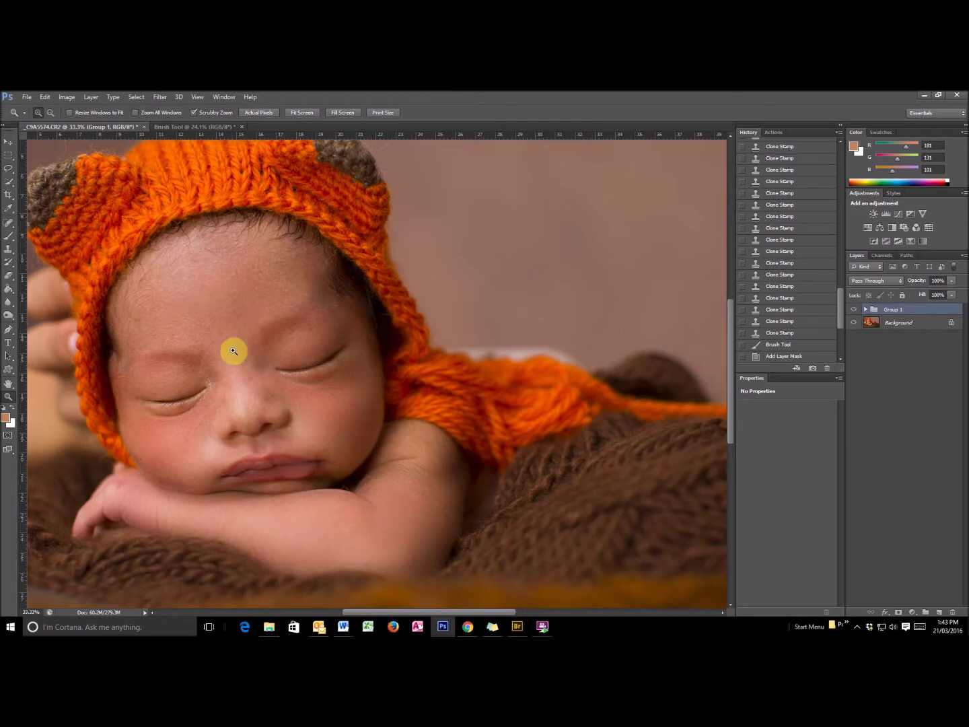
{"action": "left_click", "coordinate": [853, 310]}
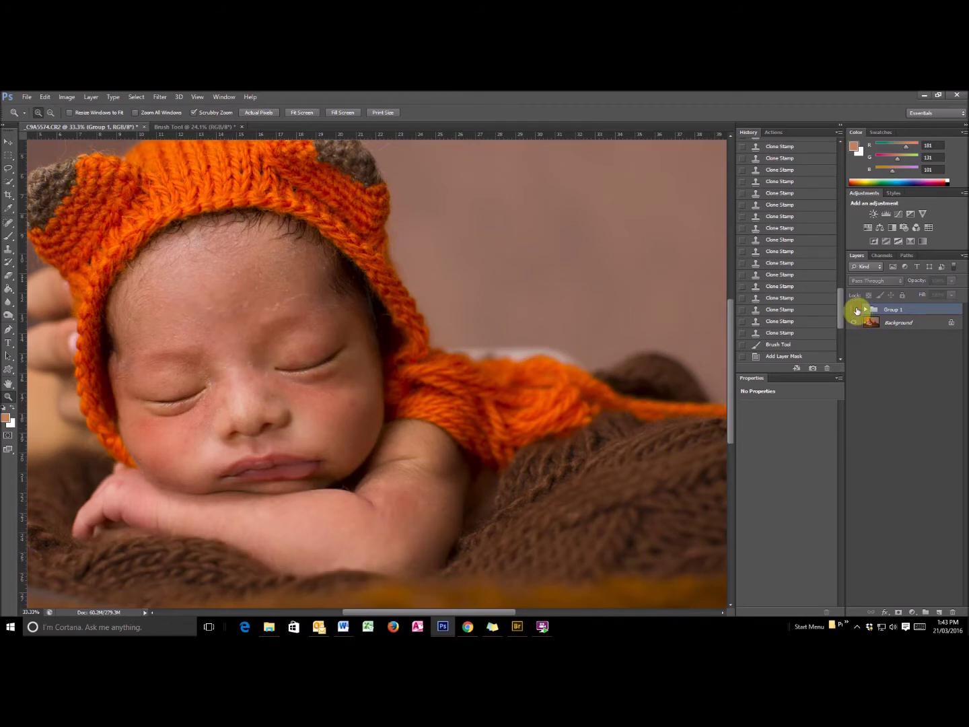
{"action": "left_click", "coordinate": [855, 309]}
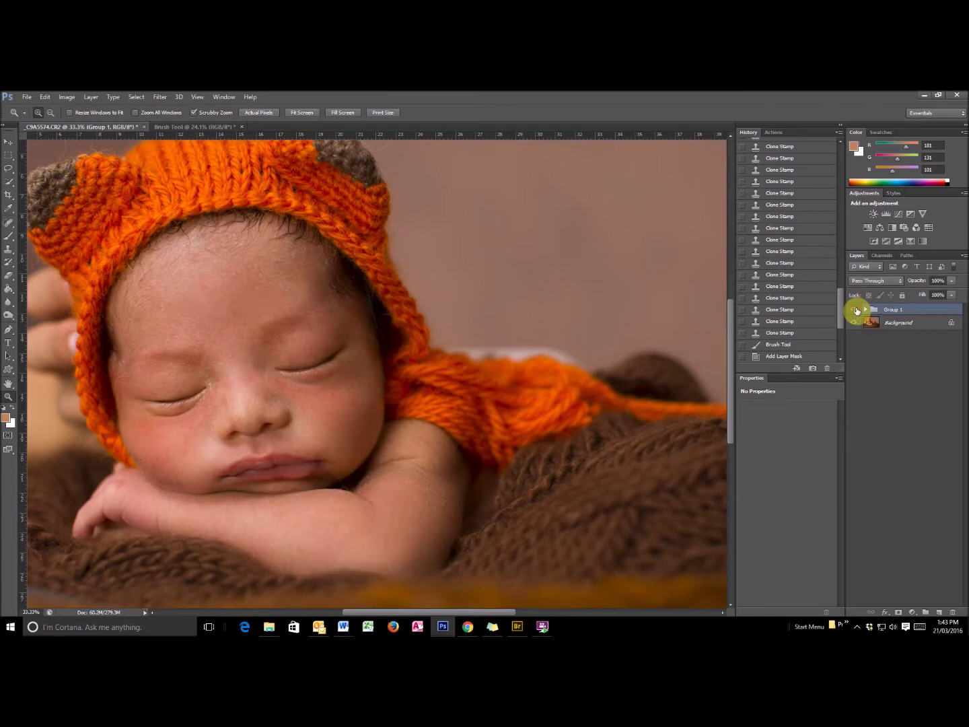
{"action": "left_click", "coordinate": [855, 310]}
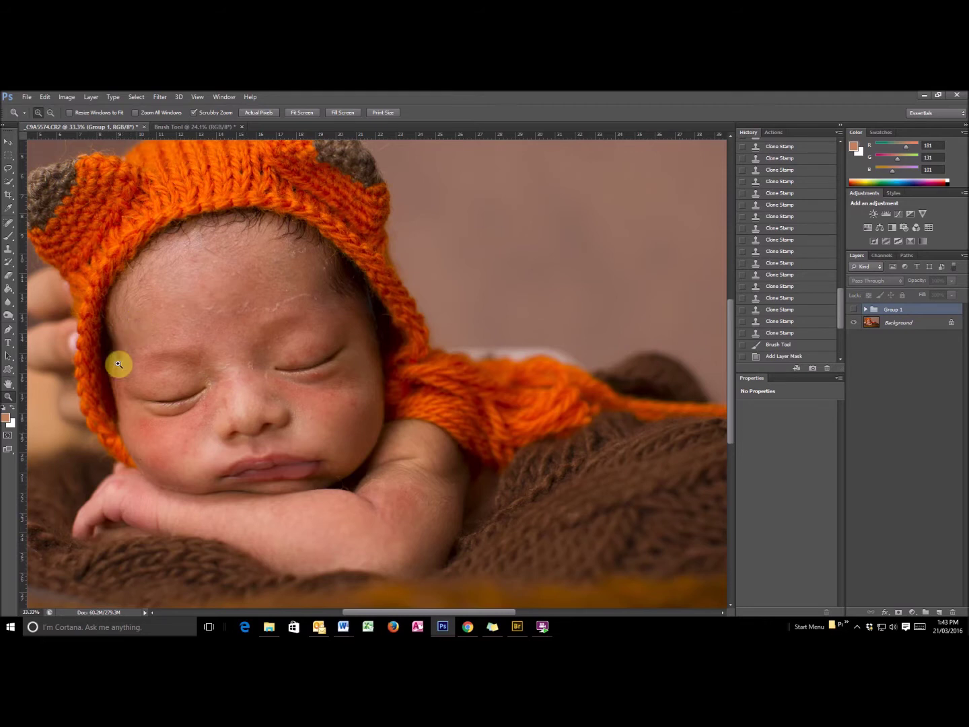
{"action": "left_click", "coordinate": [855, 310]}
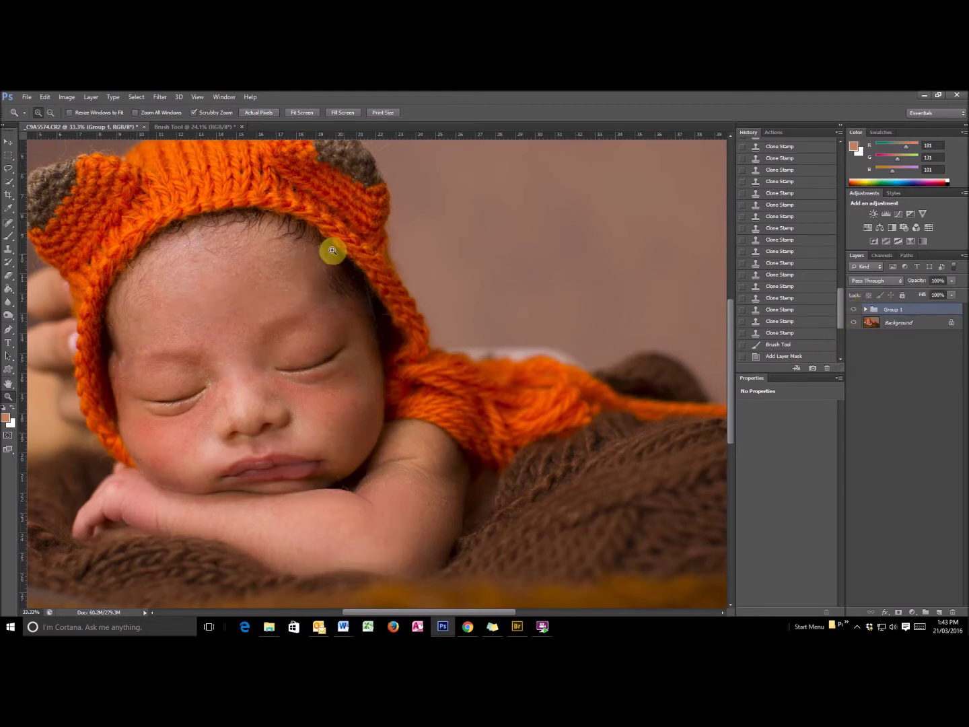
Step: Switch to the Brush Tool document and duplicate its Background layer twice
{"action": "left_click", "coordinate": [204, 128]}
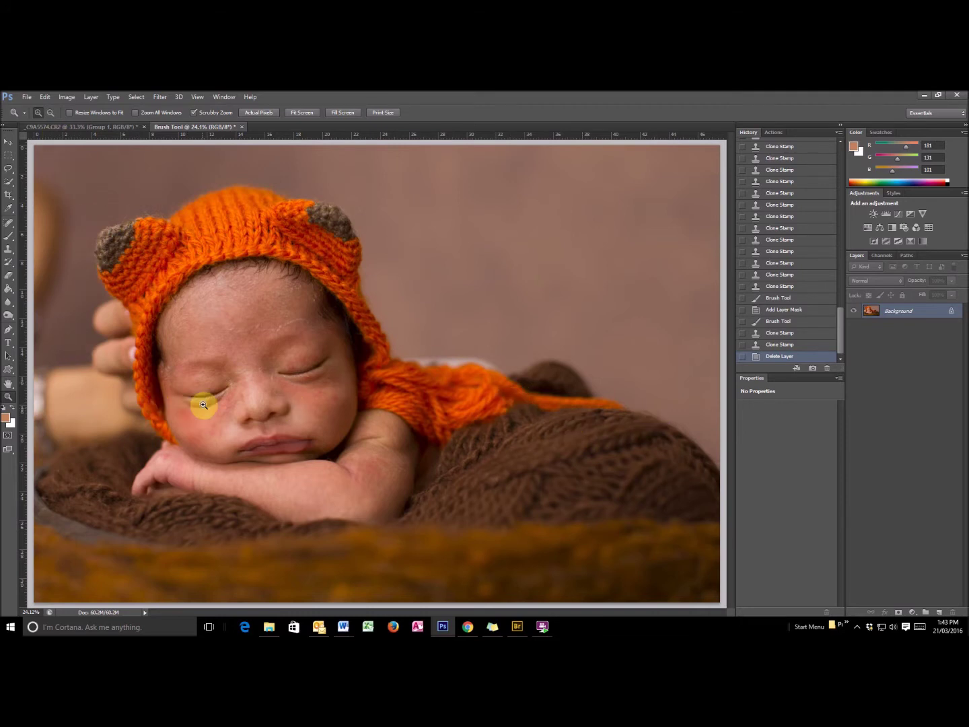
{"action": "left_click_drag", "start_coordinate": [203, 405], "coordinate": [229, 417]}
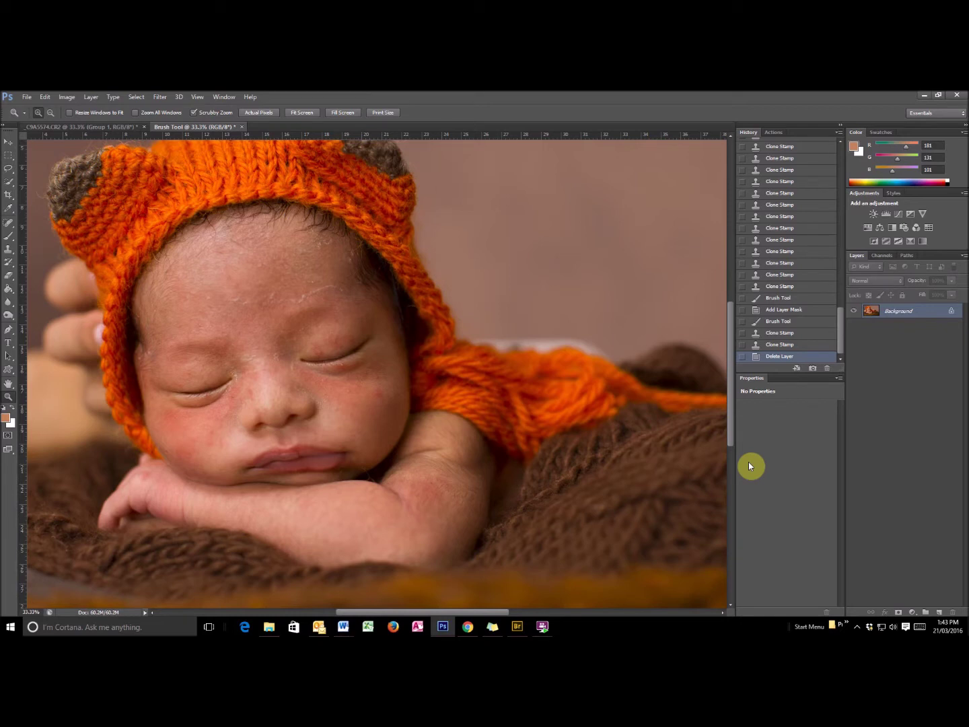
{"action": "key", "text": "ctrl+j"}
{"action": "key", "text": "ctrl+j"}
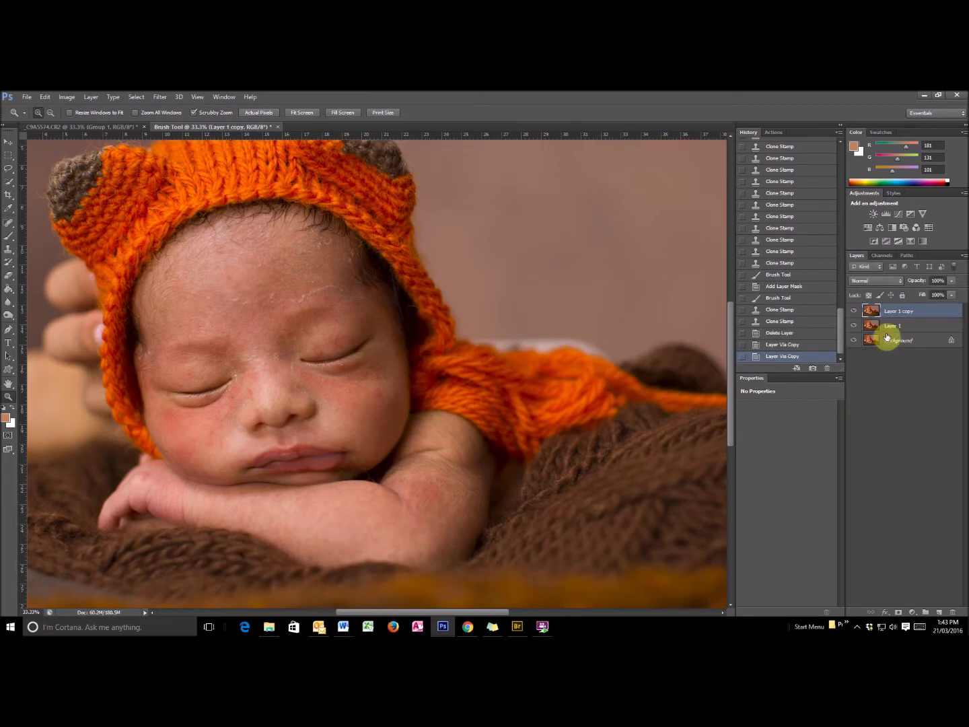
Step: Rename the upper duplicate layer Skin Texture and the lower one Skin Smoothing
{"action": "double_click", "coordinate": [900, 312]}
{"action": "type", "text": "Skin Texture"}
{"action": "double_click", "coordinate": [892, 326]}
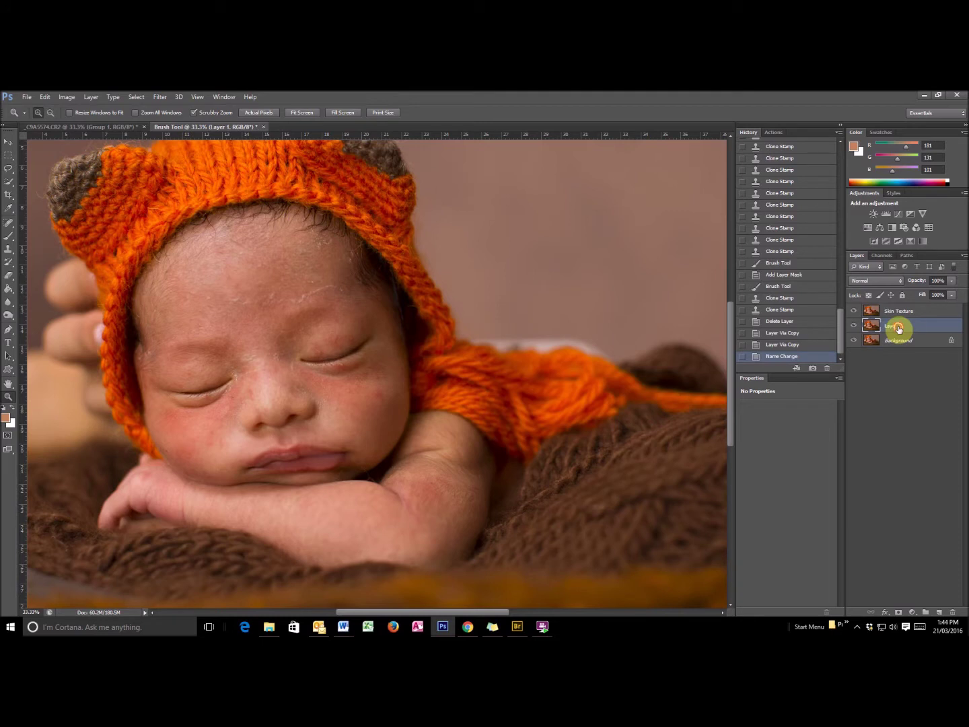
{"action": "type", "text": "Skin Smoothing"}
Step: Group the Skin Texture and Skin Smoothing layers together
{"action": "left_click", "coordinate": [894, 311]}
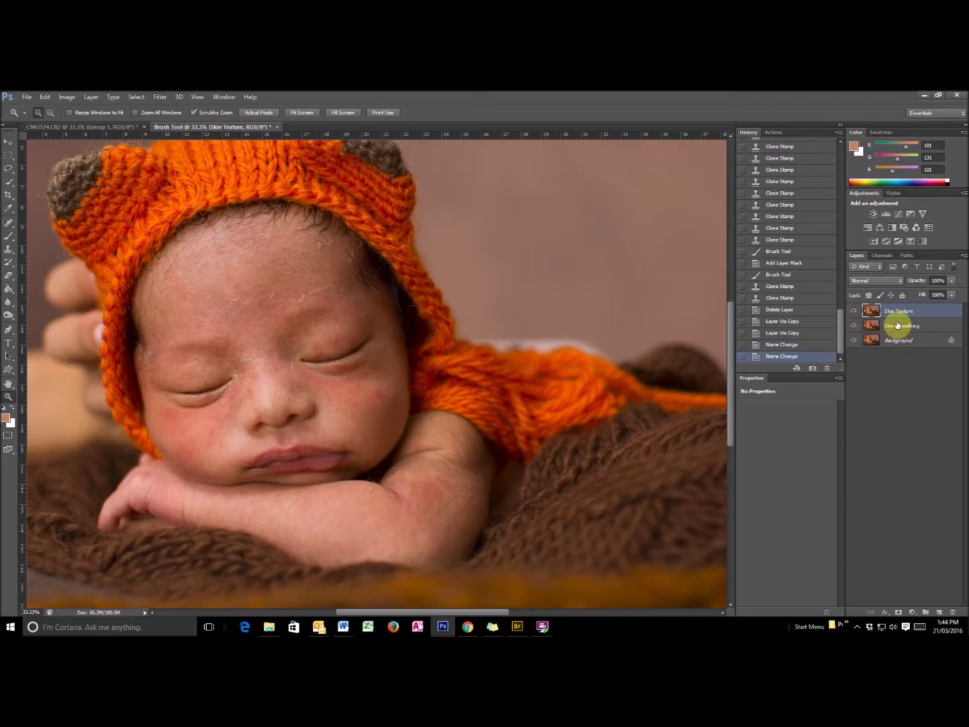
{"action": "left_click", "coordinate": [900, 327], "text": "shift"}
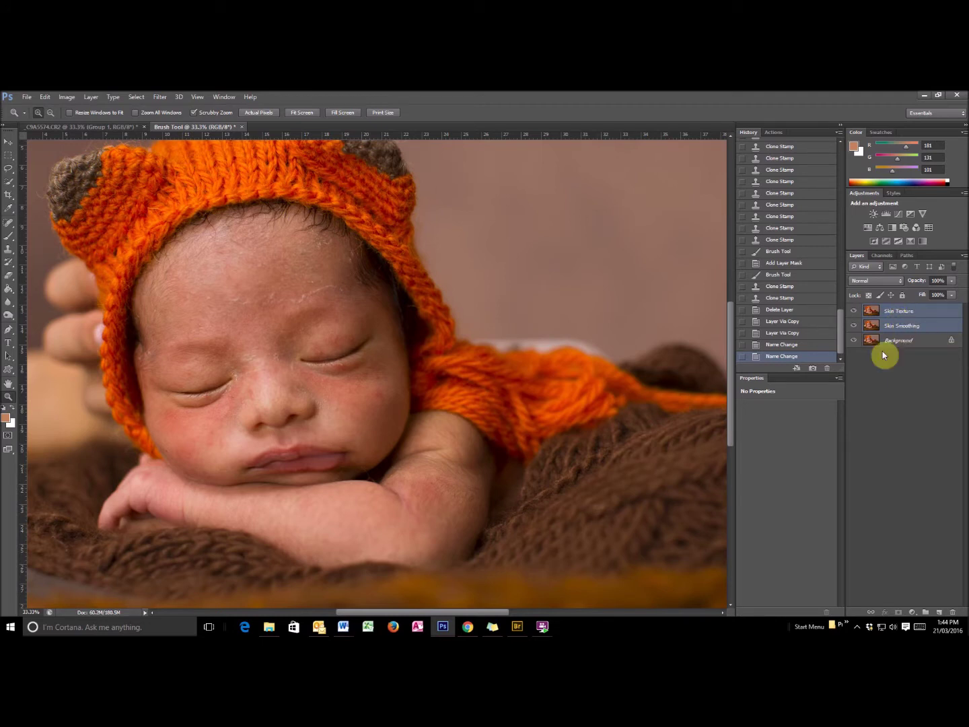
{"action": "key", "text": "ctrl+g"}
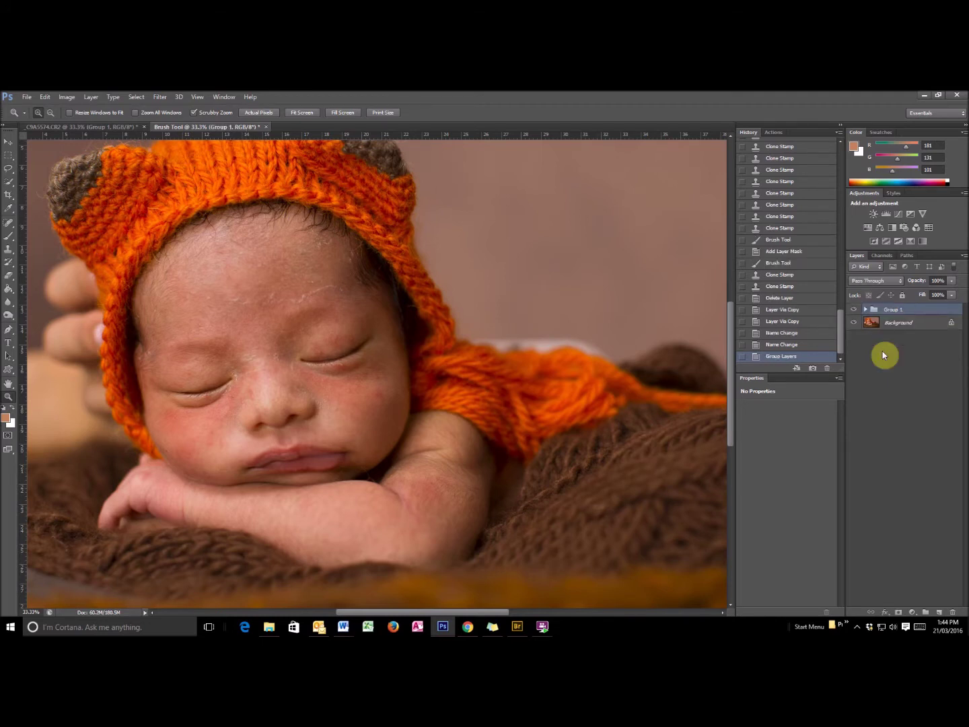
Step: Hide the Skin Texture layer and apply a Gaussian Blur with a 14-pixel radius to the Skin Smoothing layer
{"action": "left_click", "coordinate": [865, 308]}
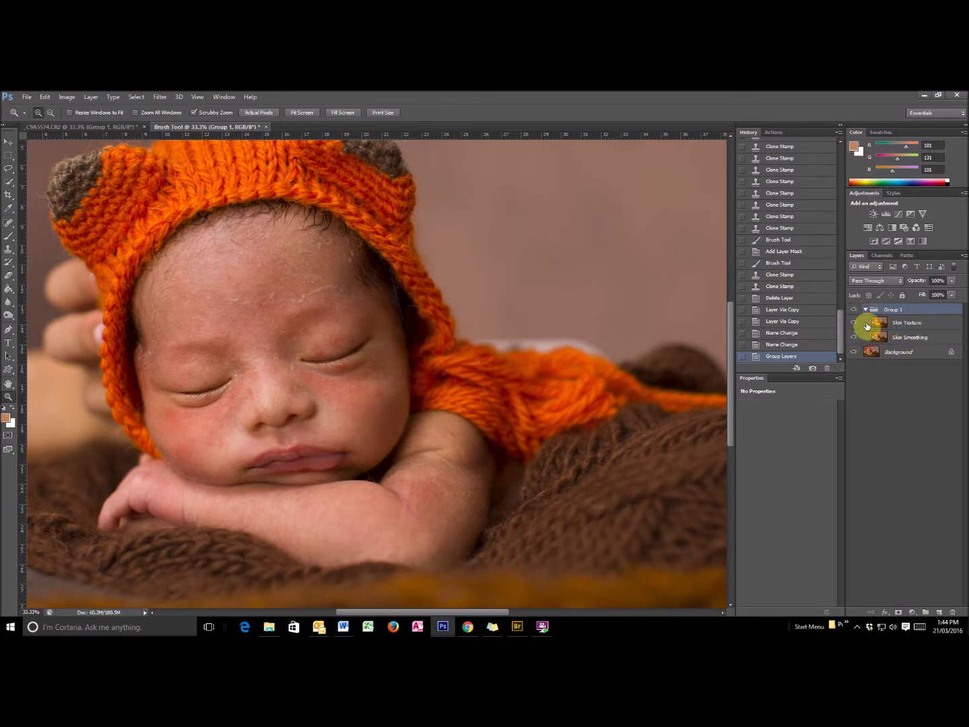
{"action": "left_click", "coordinate": [923, 338]}
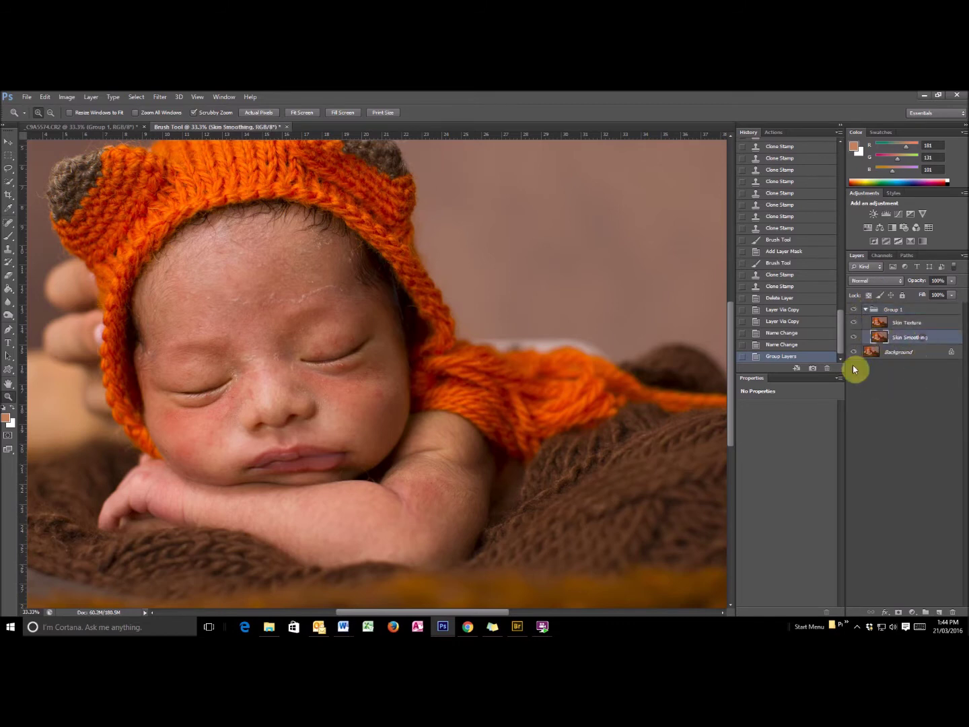
{"action": "left_click", "coordinate": [853, 324]}
{"action": "left_click", "coordinate": [159, 97]}
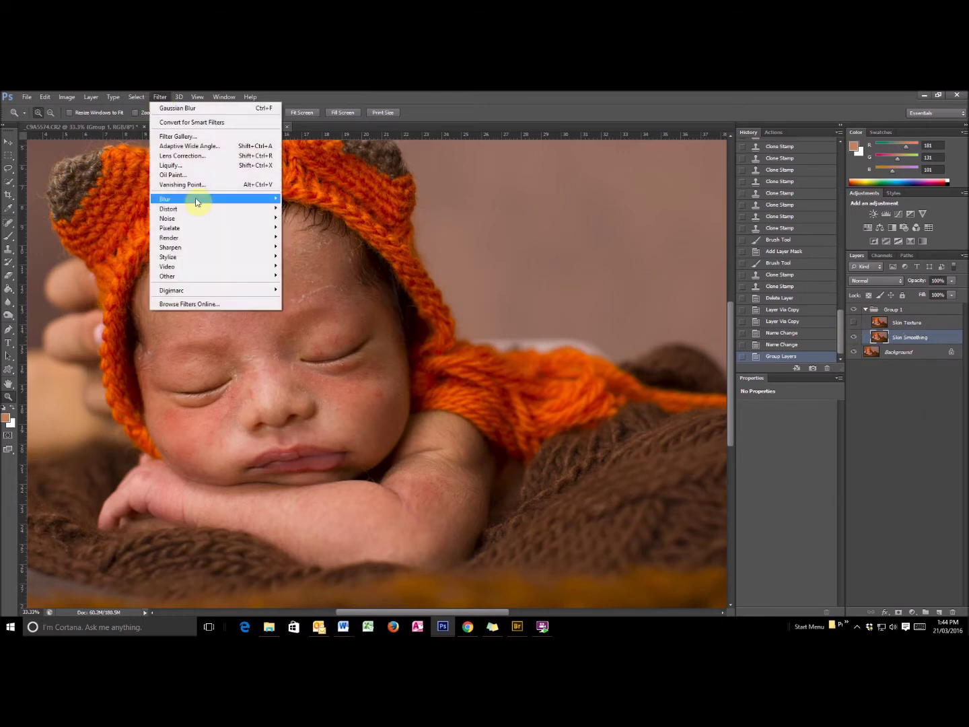
{"action": "mouse_move", "coordinate": [193, 200]}
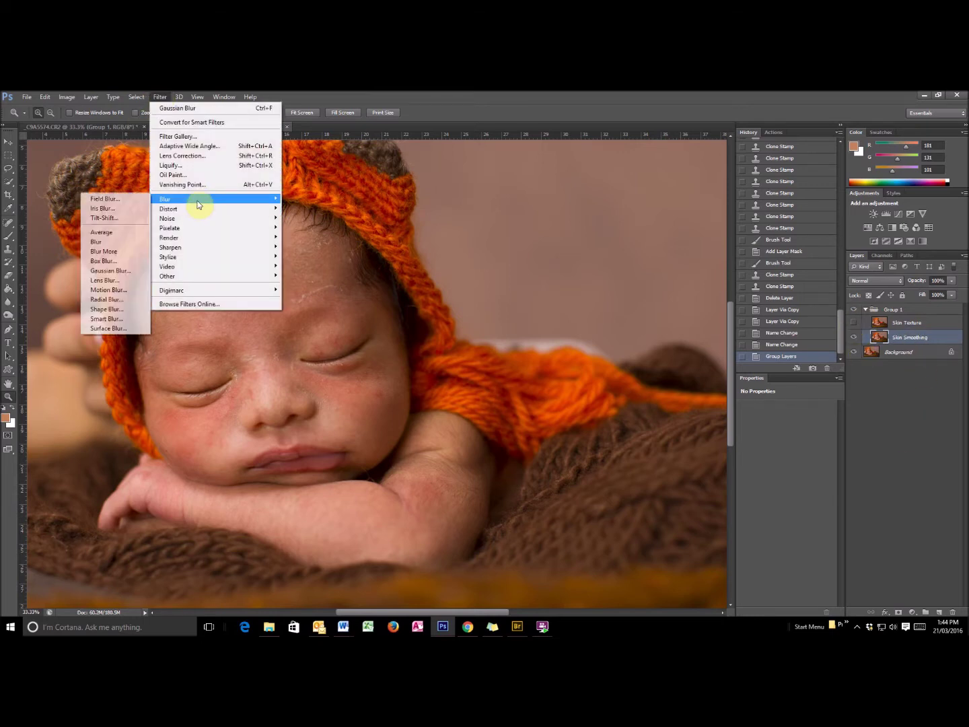
{"action": "left_click", "coordinate": [114, 270]}
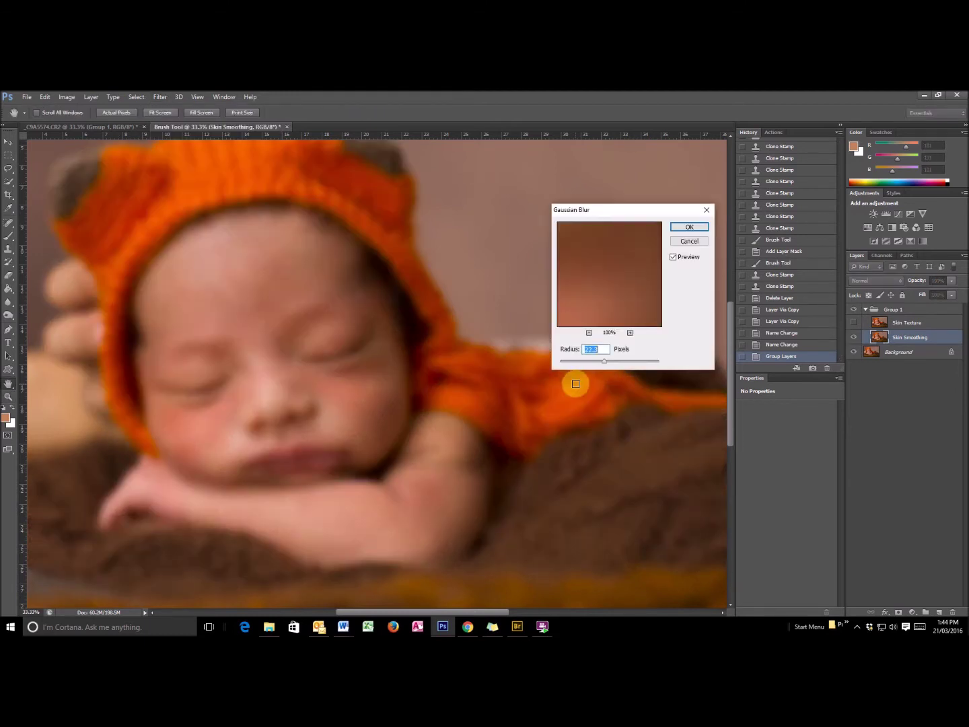
{"action": "left_click", "coordinate": [597, 348]}
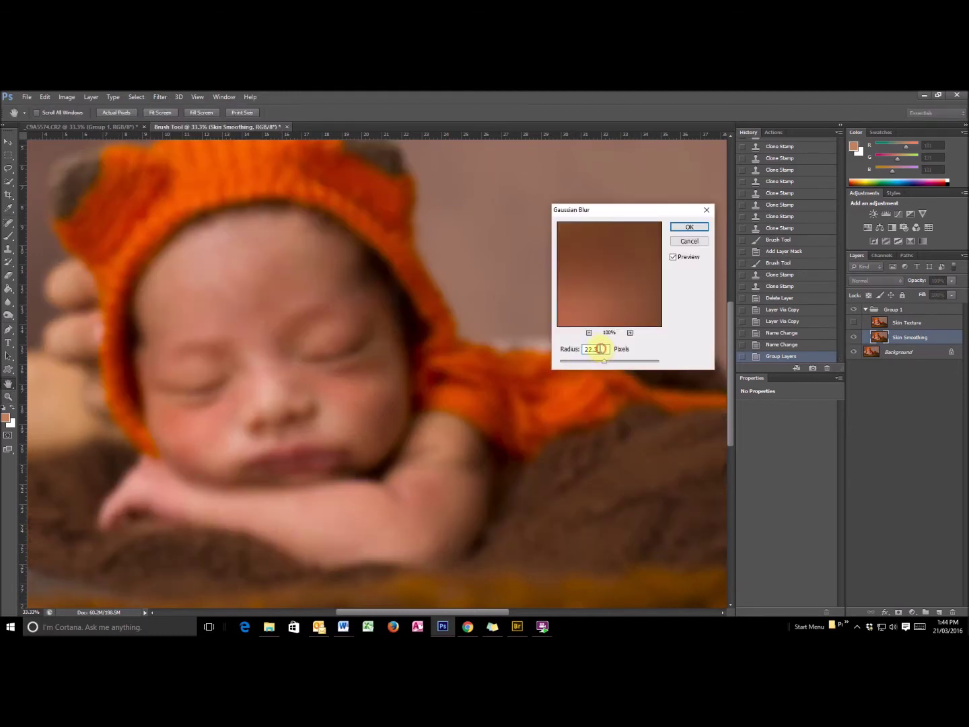
{"action": "double_click", "coordinate": [598, 348]}
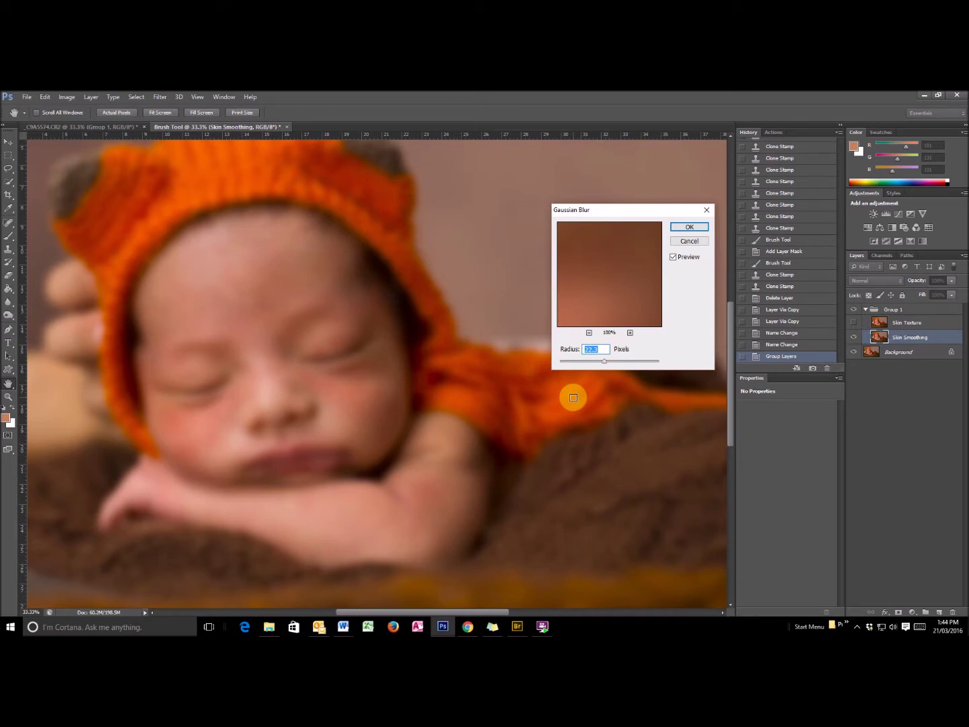
{"action": "type", "text": "14"}
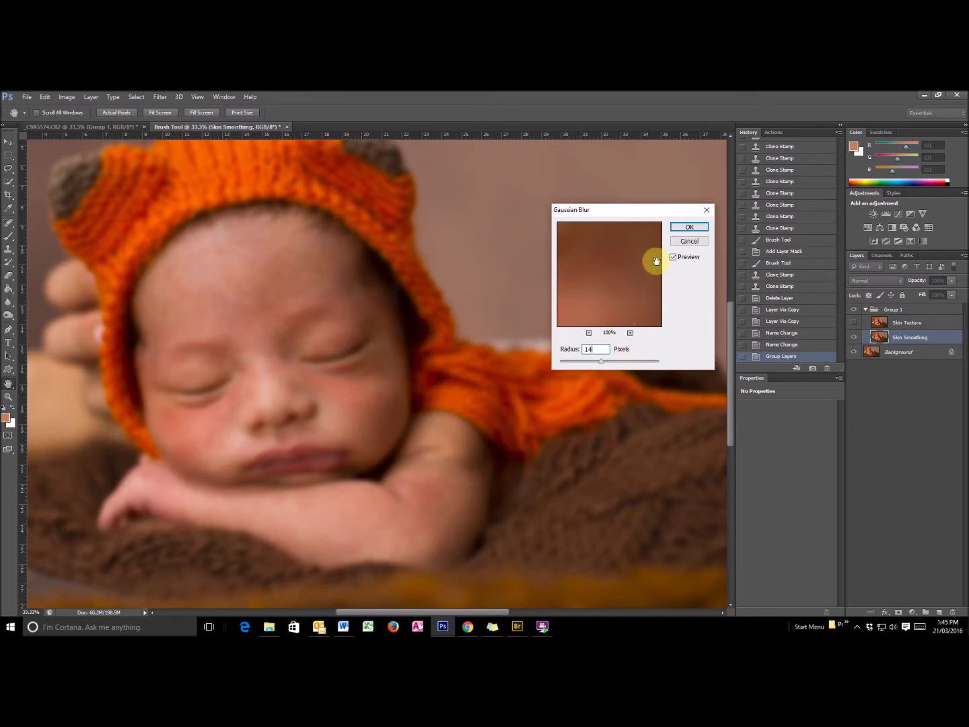
{"action": "left_click", "coordinate": [693, 228]}
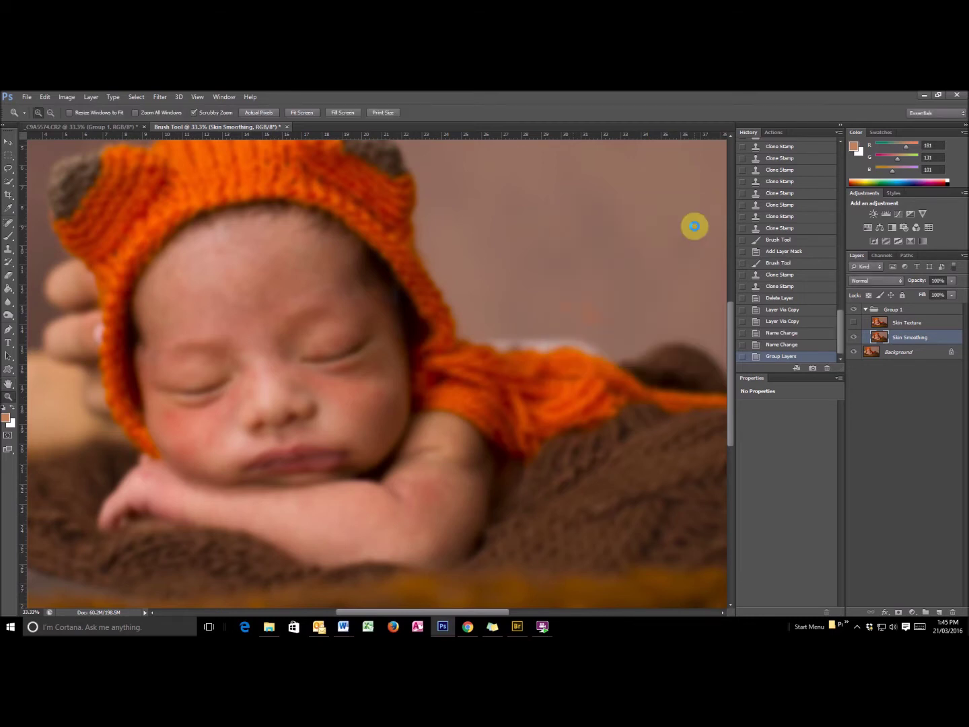
Step: Show the Skin Texture layer and run Apply Image on it with layer Skin Smoothing, Subtract blending, scale 2 and offset 128
{"action": "left_click", "coordinate": [854, 323]}
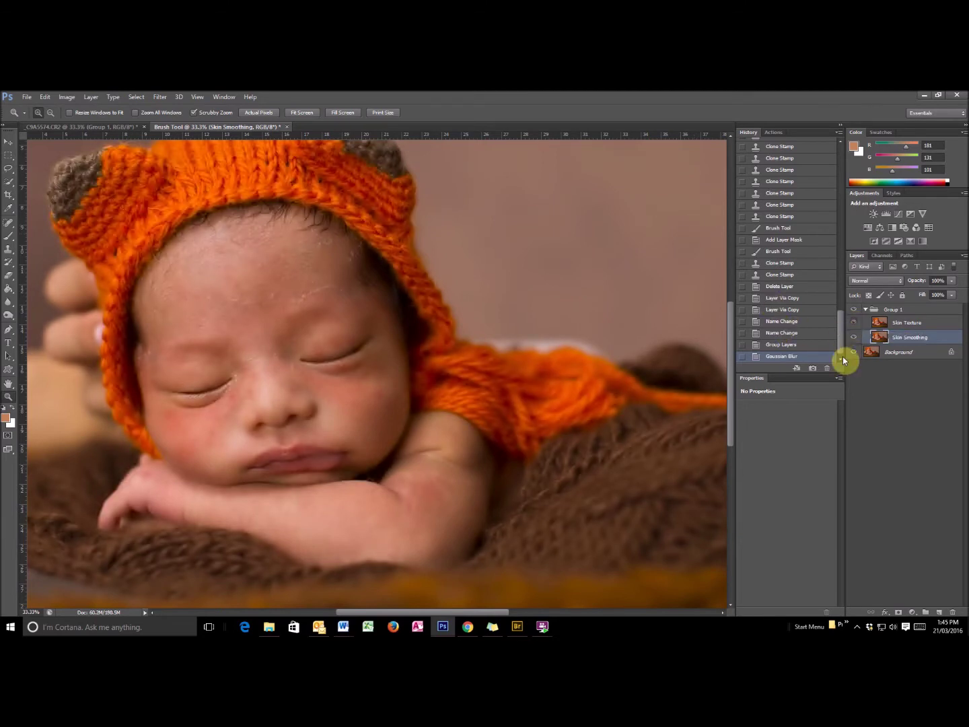
{"action": "left_click", "coordinate": [908, 323]}
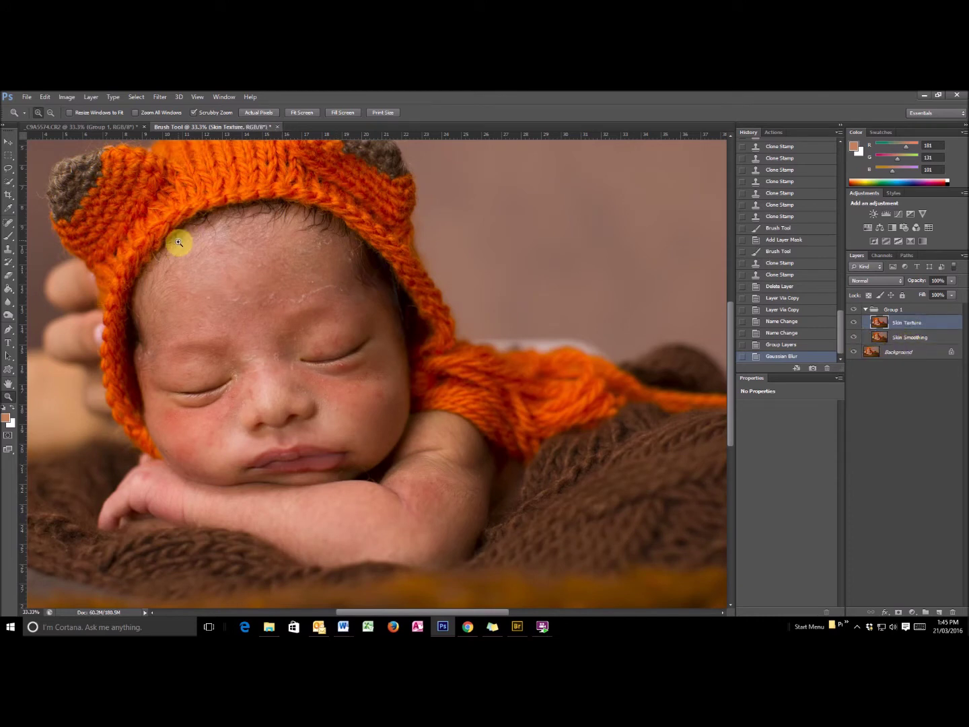
{"action": "left_click", "coordinate": [68, 97]}
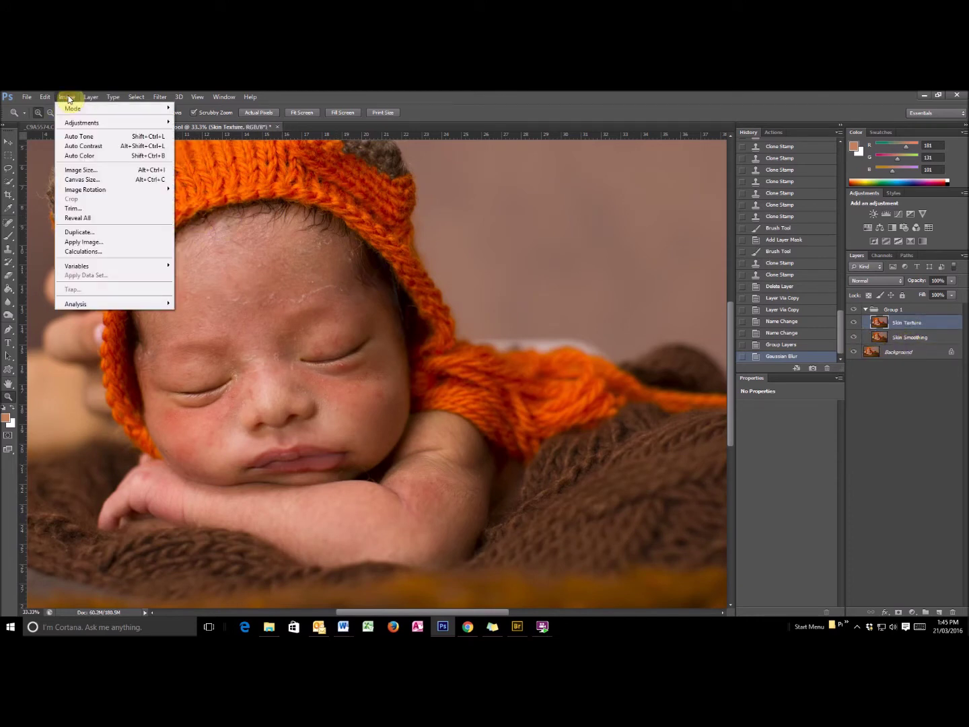
{"action": "left_click", "coordinate": [105, 242]}
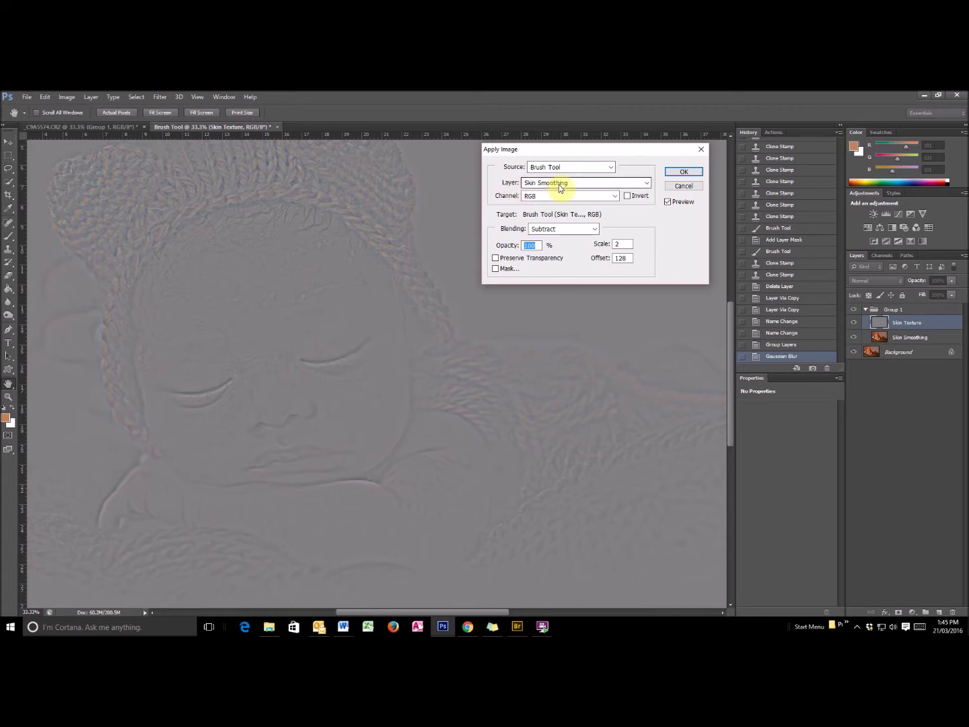
{"action": "left_click", "coordinate": [560, 185]}
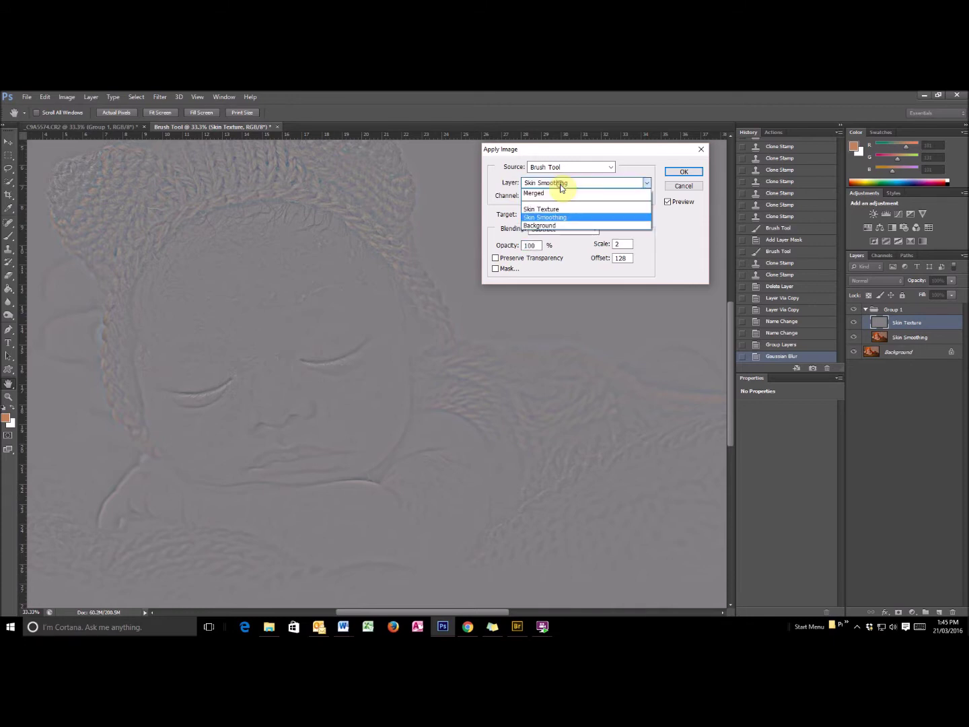
{"action": "left_click", "coordinate": [556, 219]}
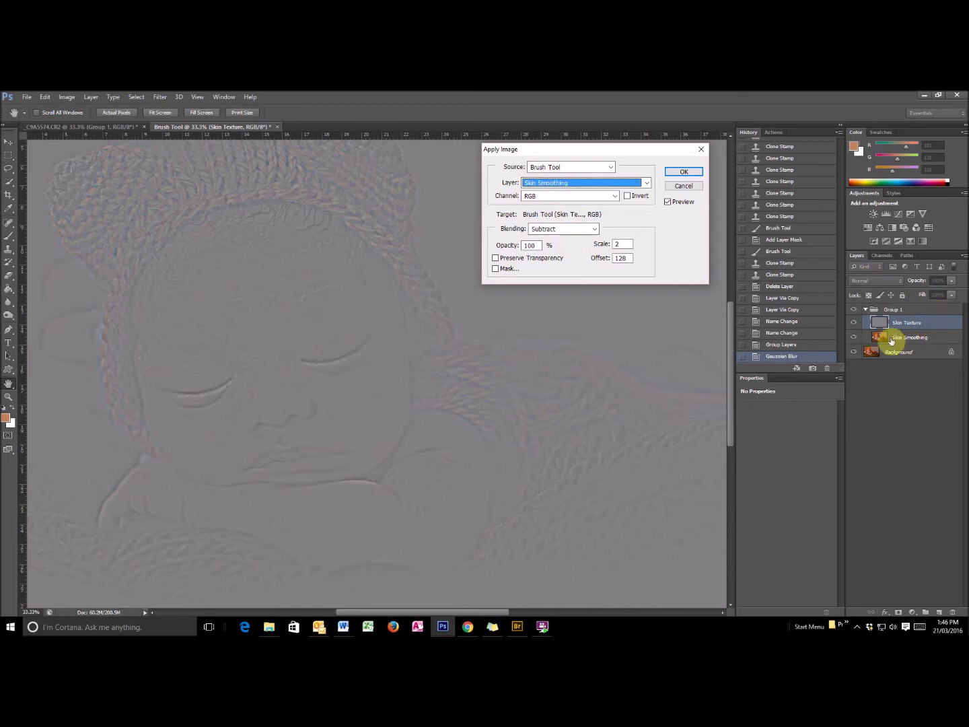
{"action": "left_click", "coordinate": [560, 230]}
{"action": "left_click", "coordinate": [552, 425]}
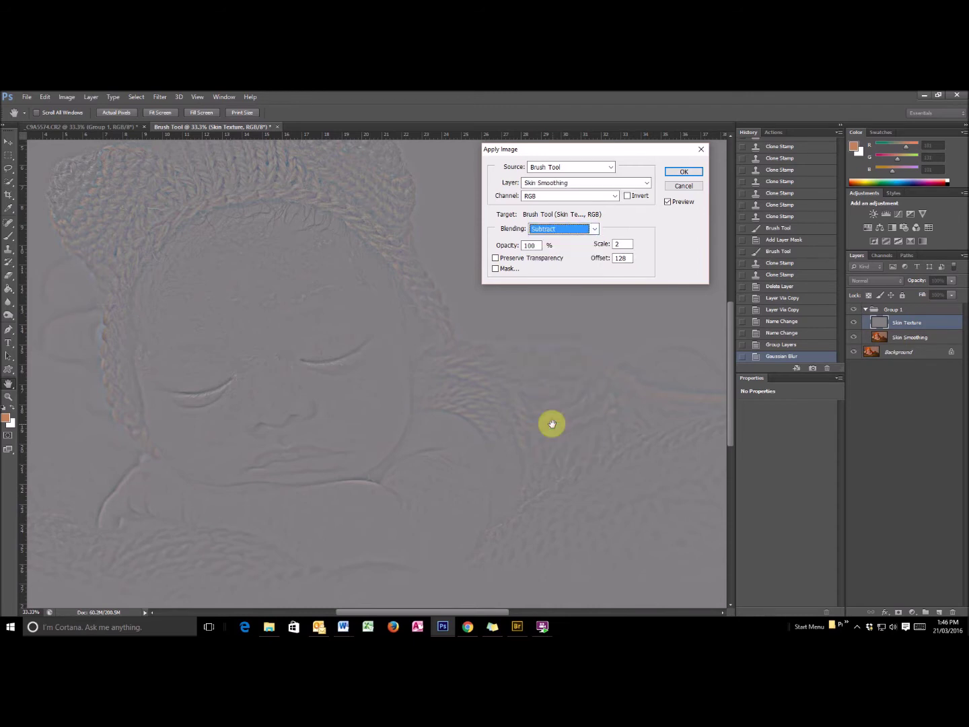
{"action": "left_click", "coordinate": [622, 244]}
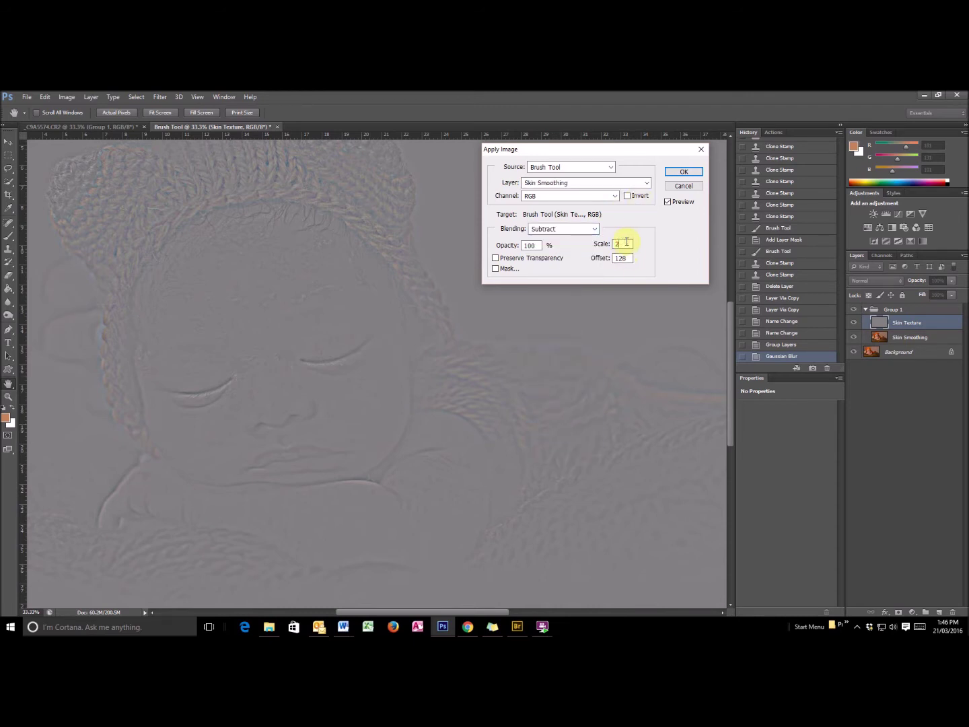
{"action": "left_click", "coordinate": [628, 257]}
{"action": "left_click", "coordinate": [681, 172]}
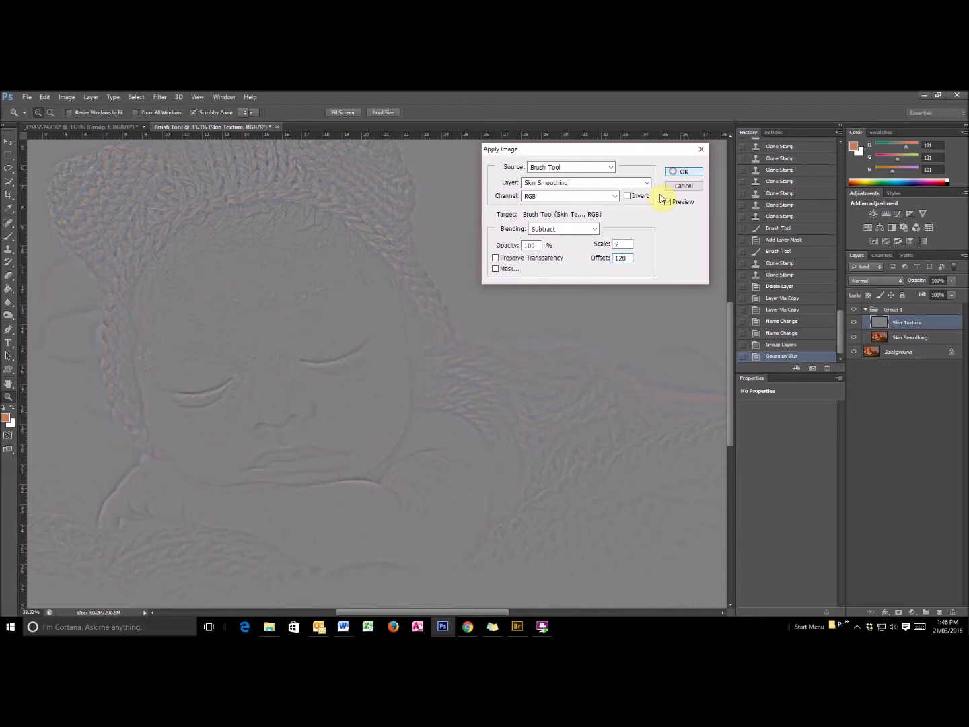
Step: Set the Skin Texture layer's blend mode to Linear Light and compare the image with Group 1 hidden and shown
{"action": "left_click", "coordinate": [888, 281]}
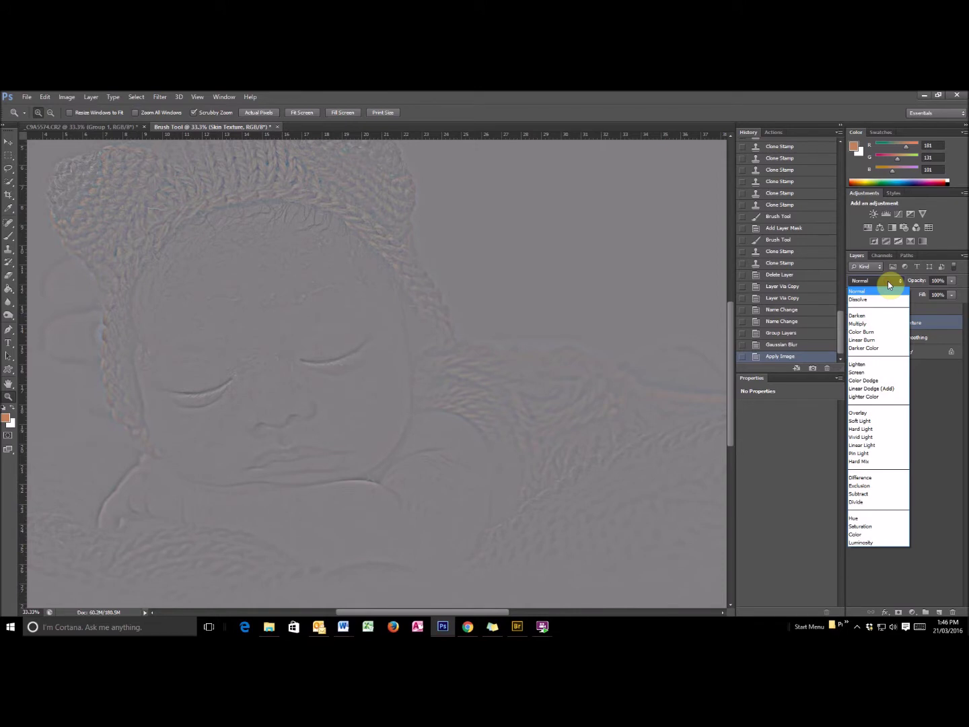
{"action": "left_click", "coordinate": [871, 446]}
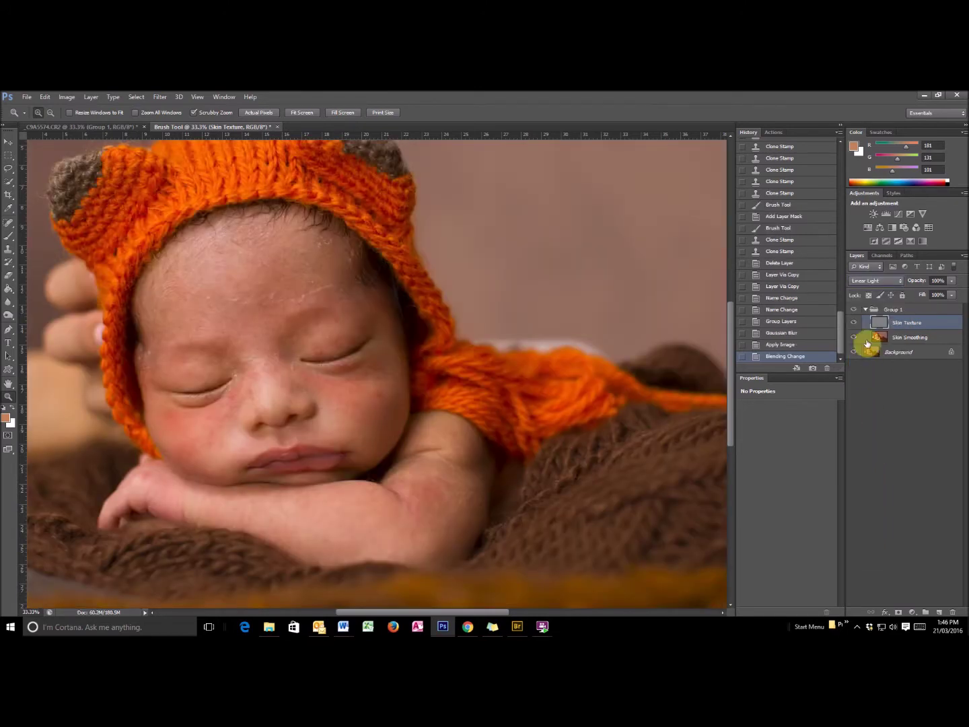
{"action": "left_click", "coordinate": [865, 309]}
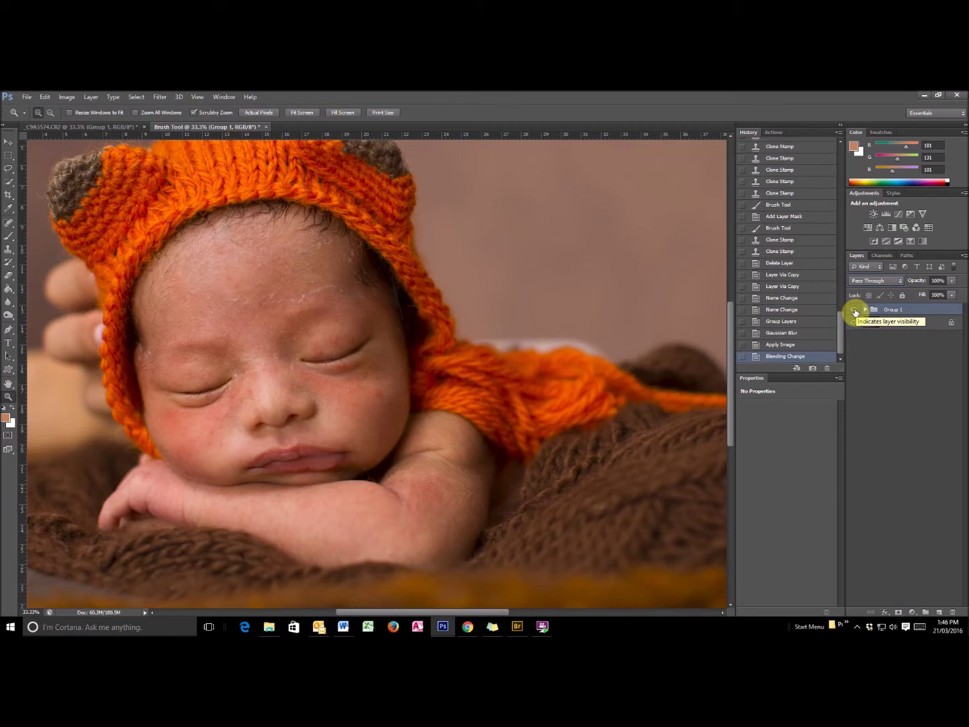
{"action": "left_click", "coordinate": [855, 310]}
{"action": "left_click", "coordinate": [856, 310]}
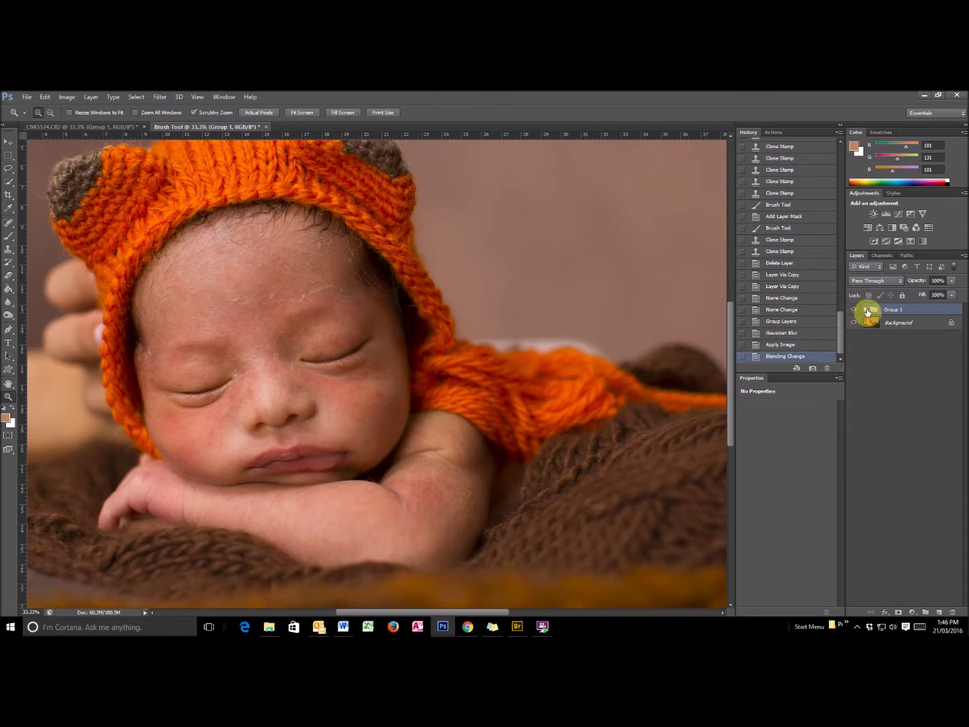
{"action": "left_click", "coordinate": [865, 309]}
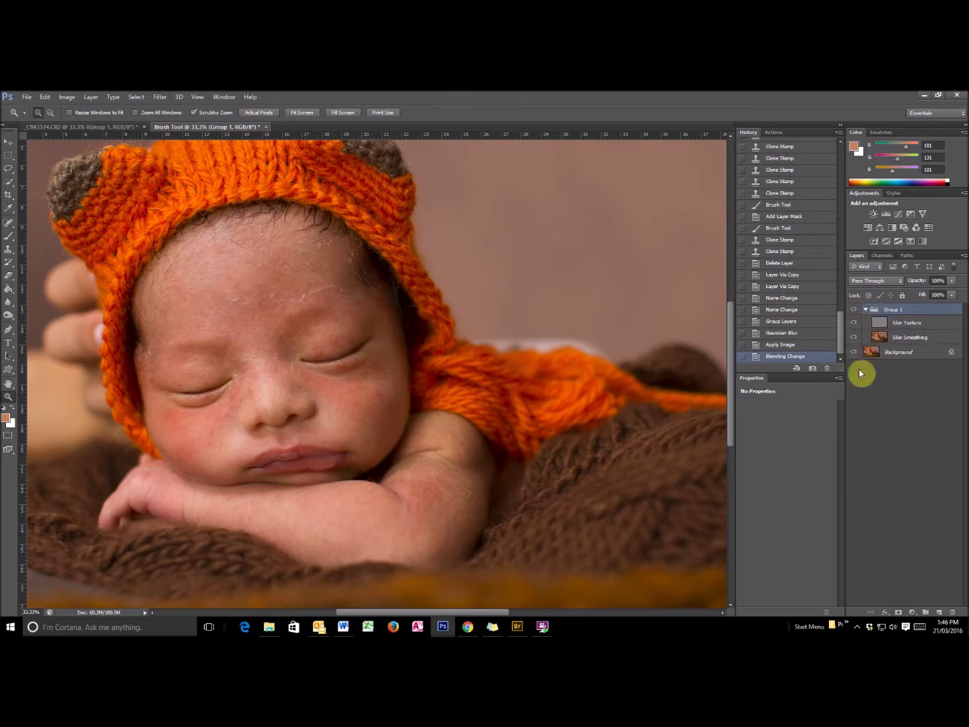
Step: Compare the image with the Skin Texture layer hidden and shown, and inspect the two layers in Group 1
{"action": "left_click", "coordinate": [853, 322]}
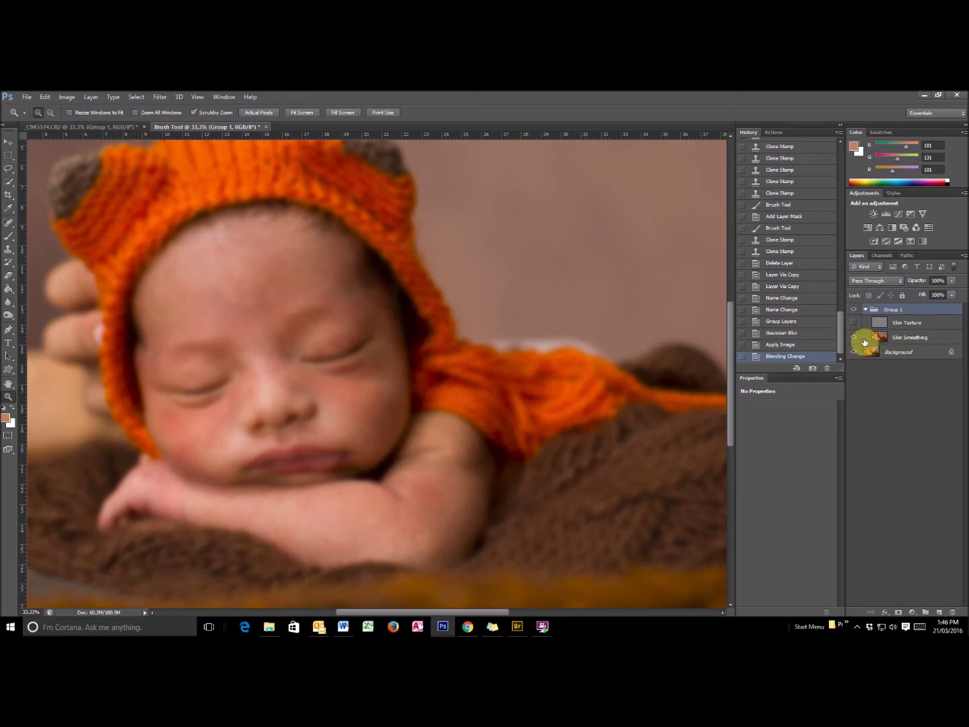
{"action": "left_click", "coordinate": [853, 321]}
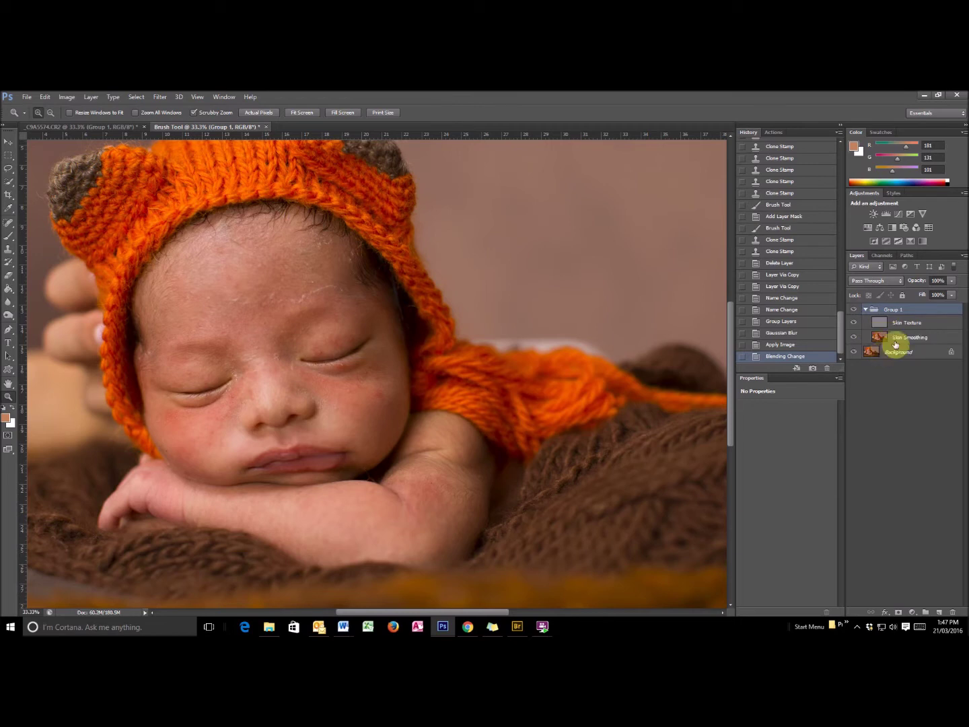
{"action": "left_click", "coordinate": [889, 338]}
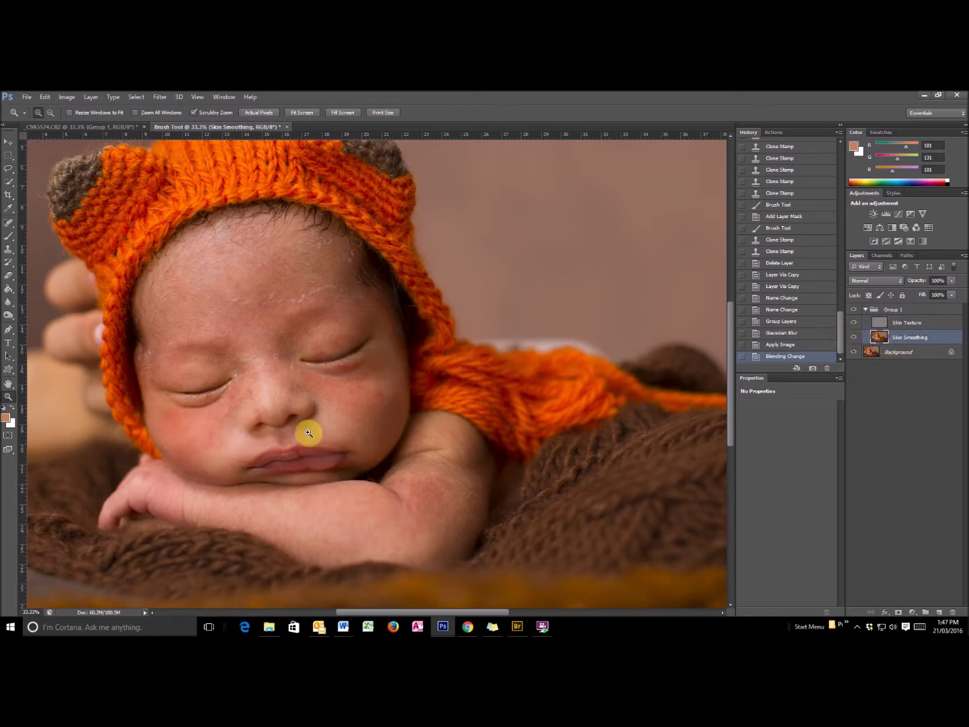
{"action": "left_click", "coordinate": [878, 325]}
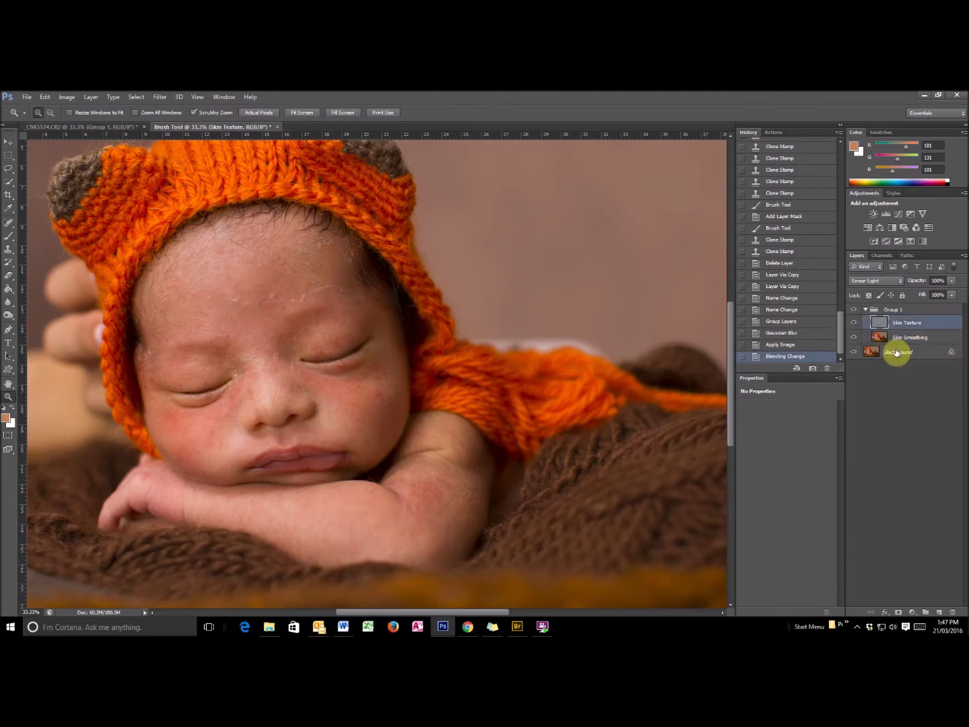
Step: Hide the Skin Texture layer and duplicate the Skin Smoothing layer
{"action": "key", "text": "alt+bracketleft"}
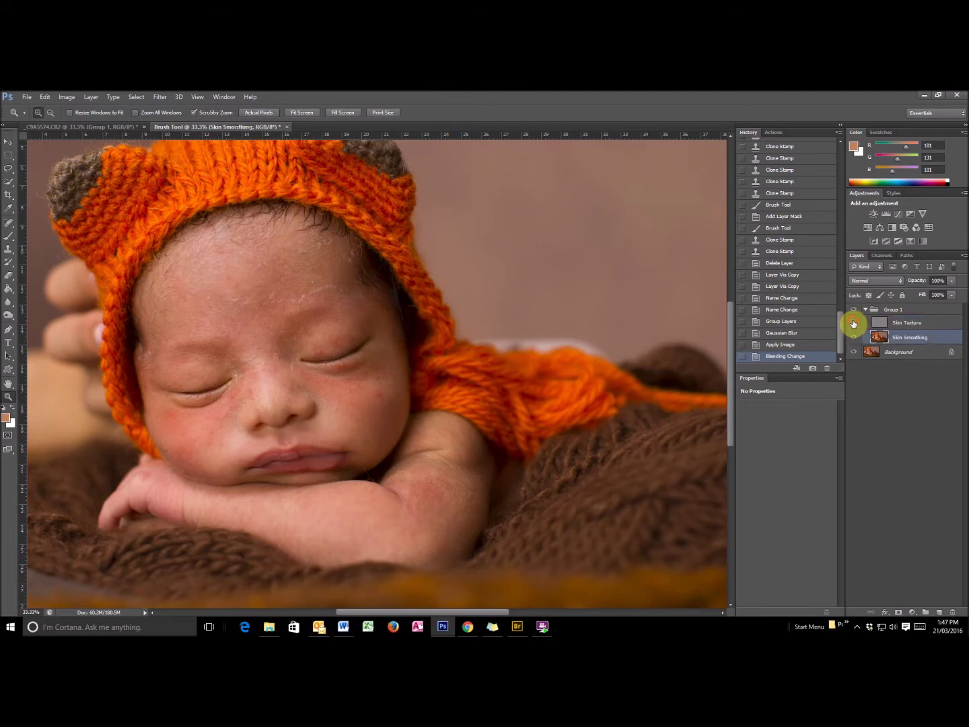
{"action": "left_click", "coordinate": [853, 323]}
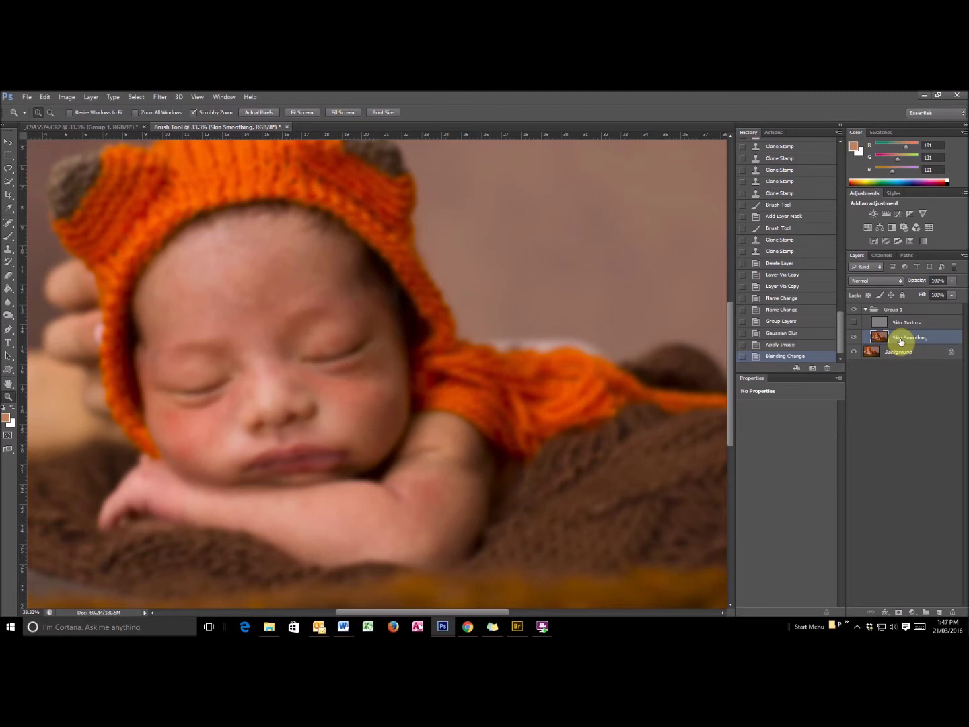
{"action": "key", "text": "ctrl+j"}
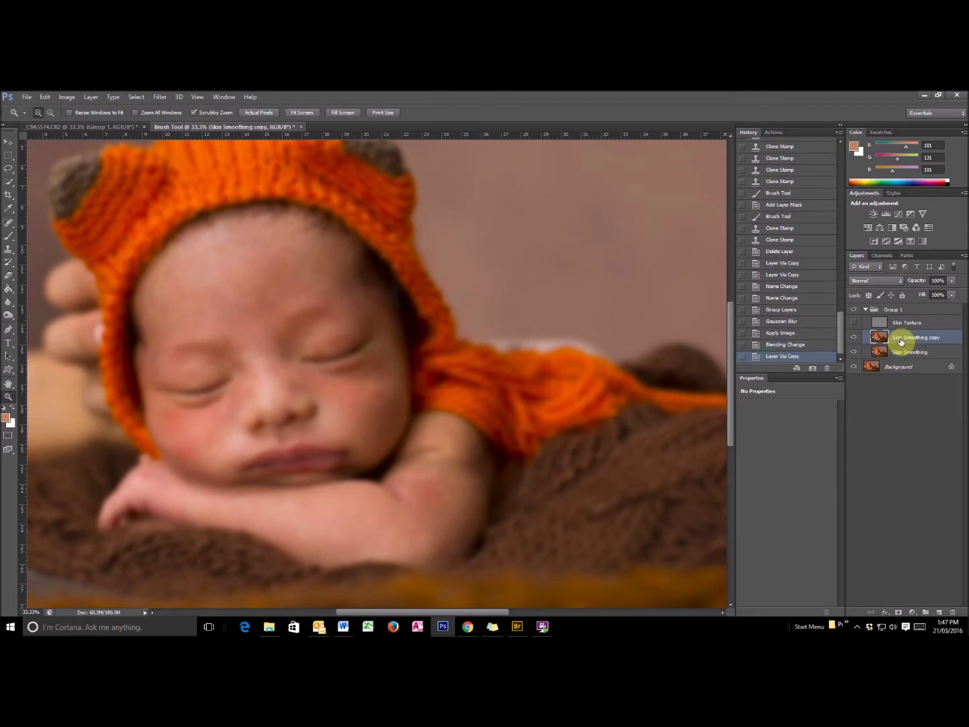
Step: Apply a Gaussian Blur with a radius of about 42.8 pixels to the Skin Smoothing copy layer
{"action": "left_click", "coordinate": [161, 96]}
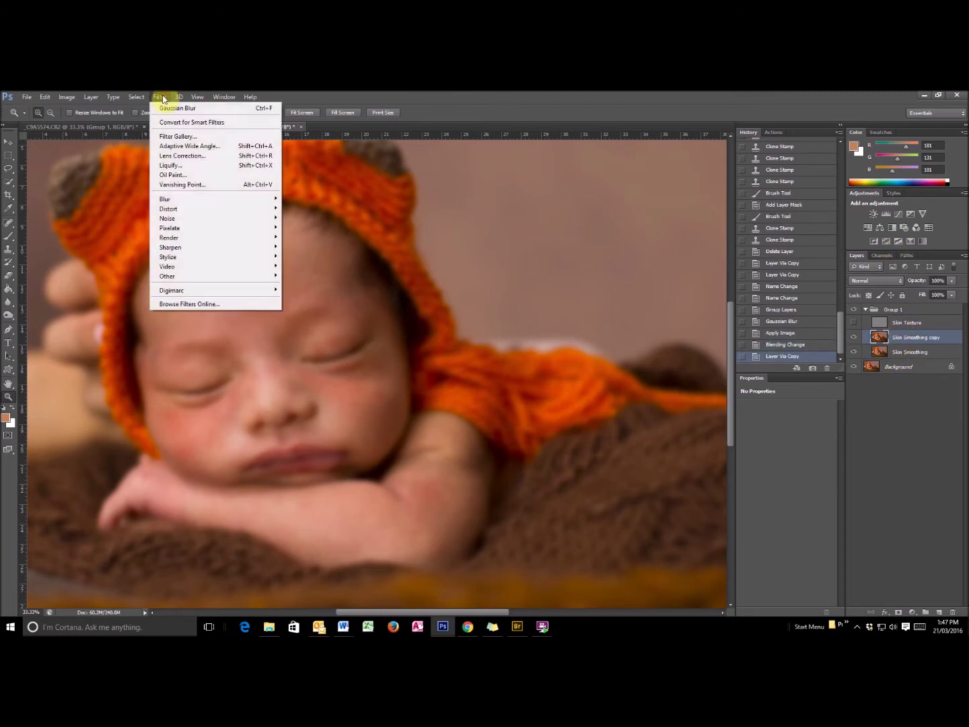
{"action": "mouse_move", "coordinate": [177, 200]}
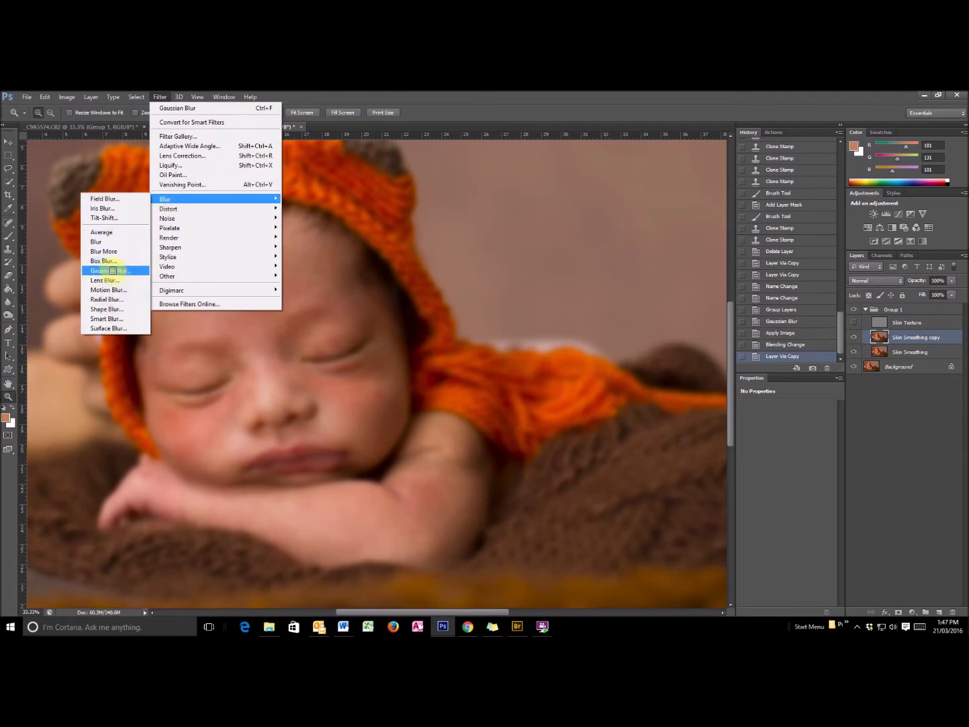
{"action": "left_click", "coordinate": [111, 270]}
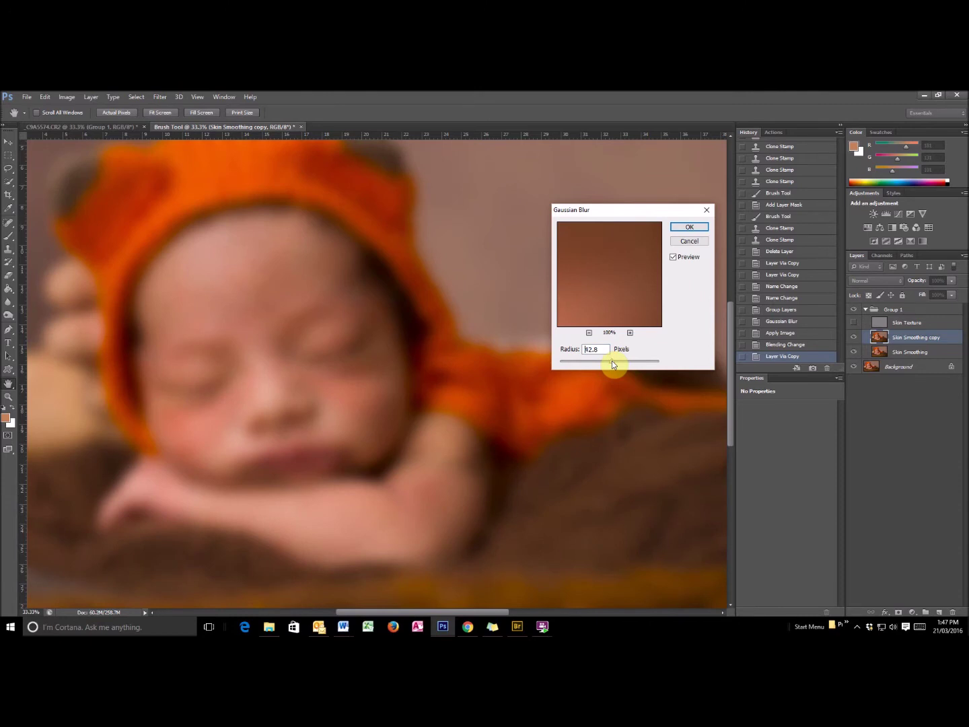
{"action": "left_click_drag", "start_coordinate": [612, 361], "coordinate": [611, 361]}
{"action": "left_click", "coordinate": [686, 227]}
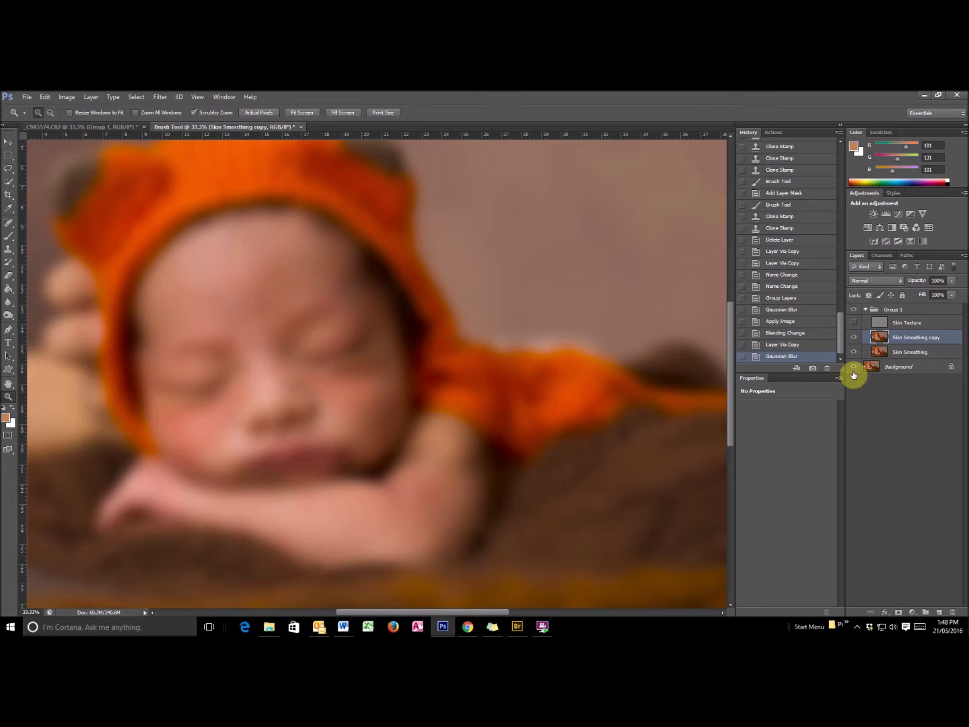
Step: Add a black layer mask to the Skin Smoothing copy and show the Skin Texture layer, leaving the mask active
{"action": "left_click", "coordinate": [899, 612], "text": "alt"}
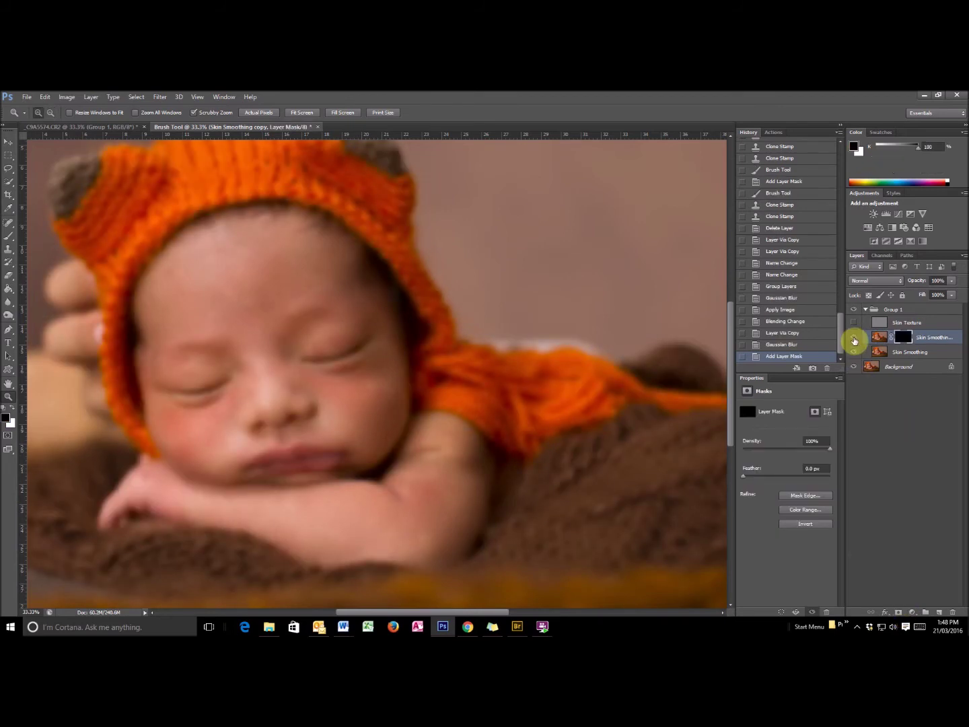
{"action": "left_click", "coordinate": [853, 323]}
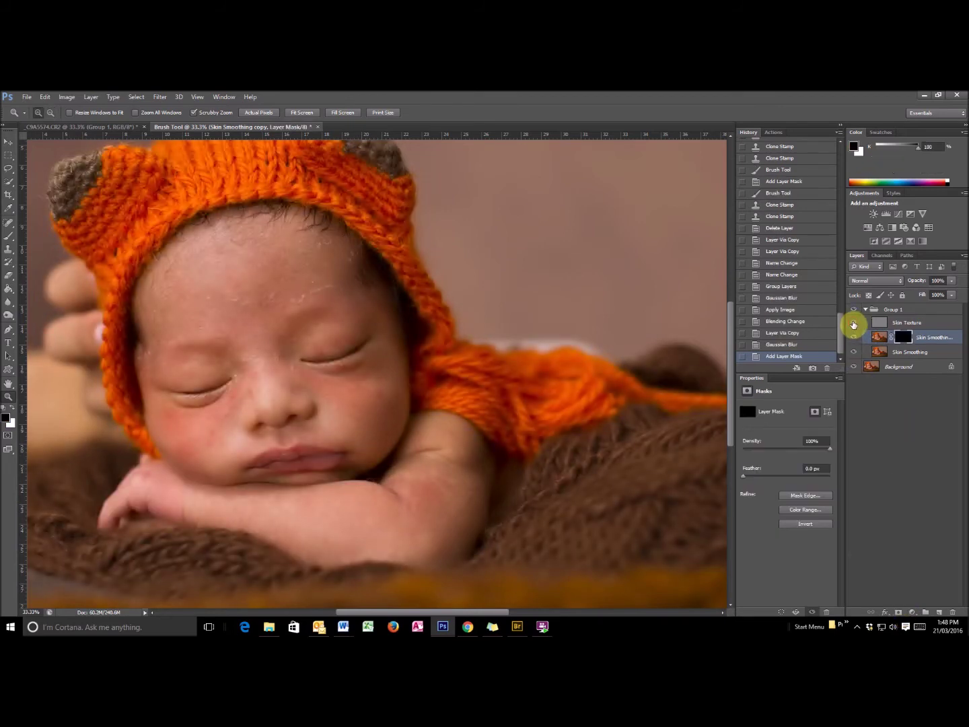
{"action": "left_click", "coordinate": [878, 339]}
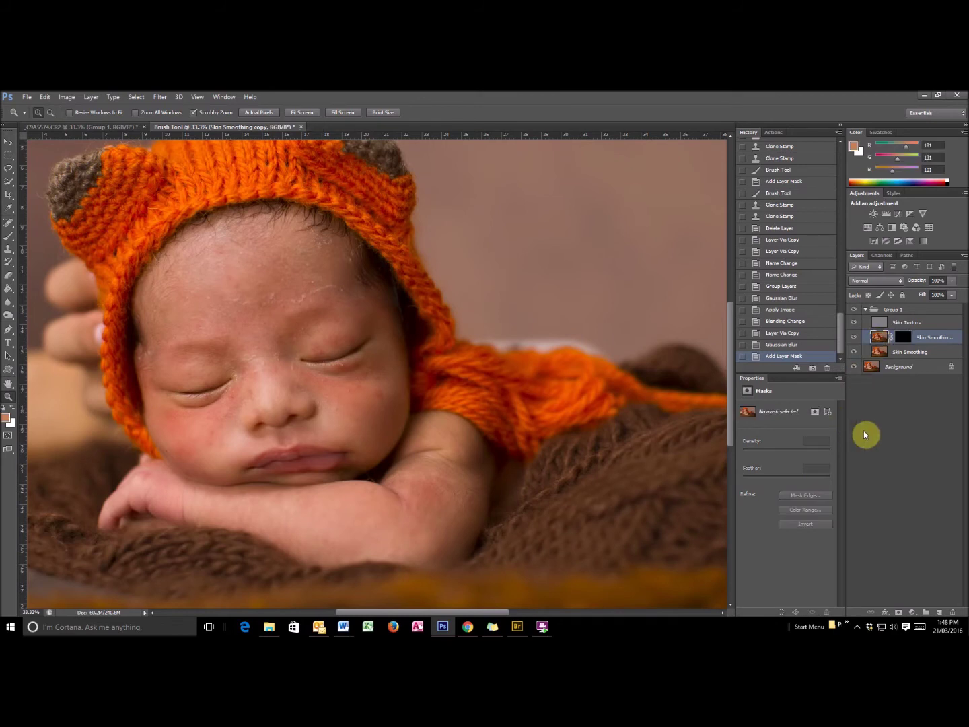
{"action": "left_click", "coordinate": [903, 337]}
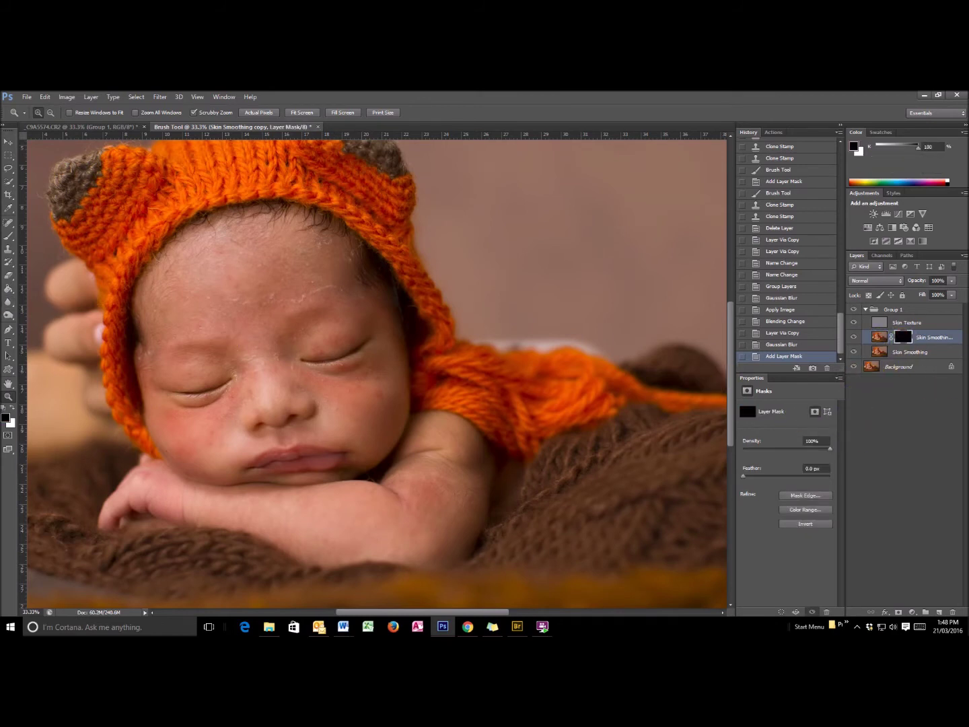
Step: Paint white at 100% brush opacity on the Skin Smoothing copy's mask over the baby's cheeks, forehead and arm
{"action": "left_click", "coordinate": [8, 237]}
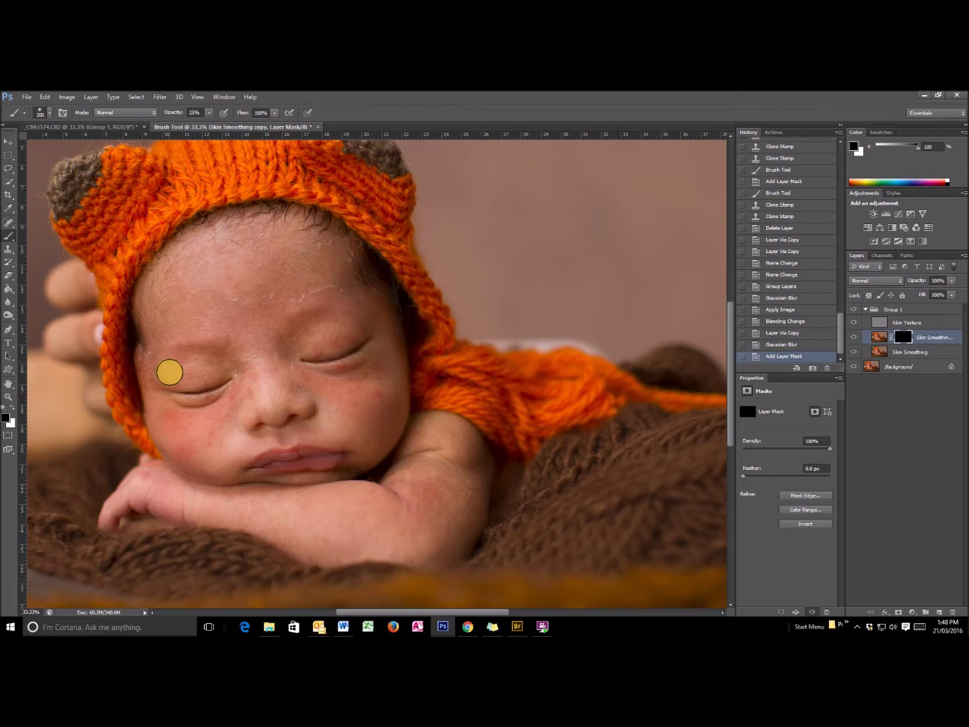
{"action": "key", "text": "x"}
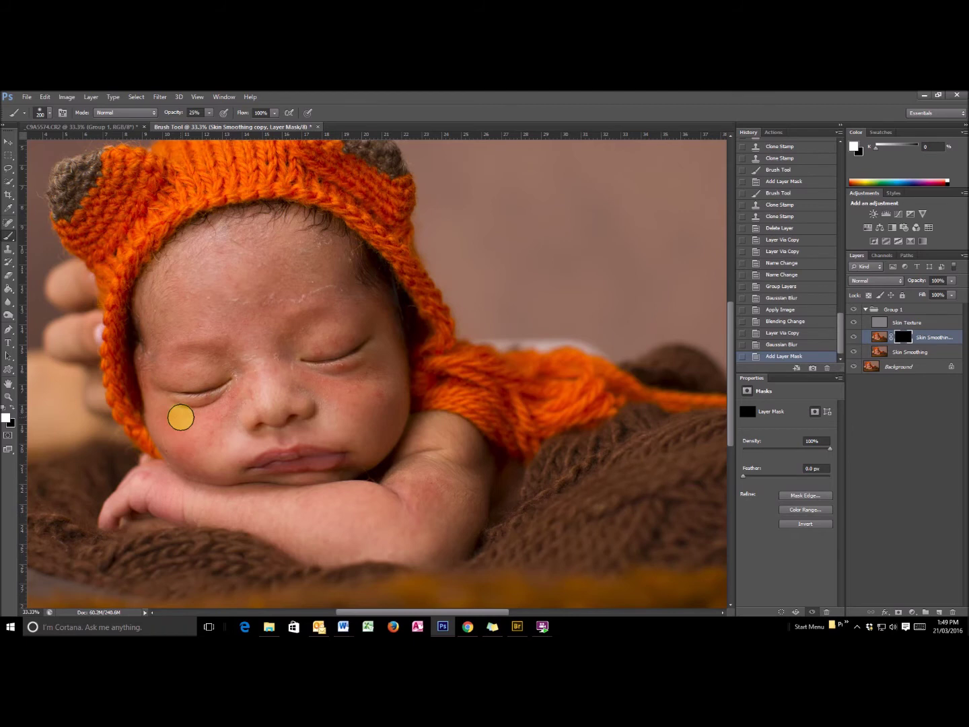
{"action": "left_click_drag", "start_coordinate": [210, 123], "coordinate": [260, 125]}
{"action": "mouse_move", "coordinate": [254, 485]}
{"action": "left_mouse_down"}
{"action": "mouse_move", "coordinate": [171, 420]}
{"action": "mouse_move", "coordinate": [183, 442]}
{"action": "mouse_move", "coordinate": [229, 416]}
{"action": "mouse_move", "coordinate": [174, 416]}
{"action": "mouse_move", "coordinate": [185, 450]}
{"action": "mouse_move", "coordinate": [219, 419]}
{"action": "mouse_move", "coordinate": [197, 452]}
{"action": "mouse_move", "coordinate": [209, 451]}
{"action": "mouse_move", "coordinate": [203, 466]}
{"action": "mouse_move", "coordinate": [254, 373]}
{"action": "mouse_move", "coordinate": [209, 441]}
{"action": "mouse_move", "coordinate": [213, 425]}
{"action": "mouse_move", "coordinate": [213, 454]}
{"action": "mouse_move", "coordinate": [226, 433]}
{"action": "mouse_move", "coordinate": [215, 459]}
{"action": "mouse_move", "coordinate": [166, 415]}
{"action": "left_mouse_up"}
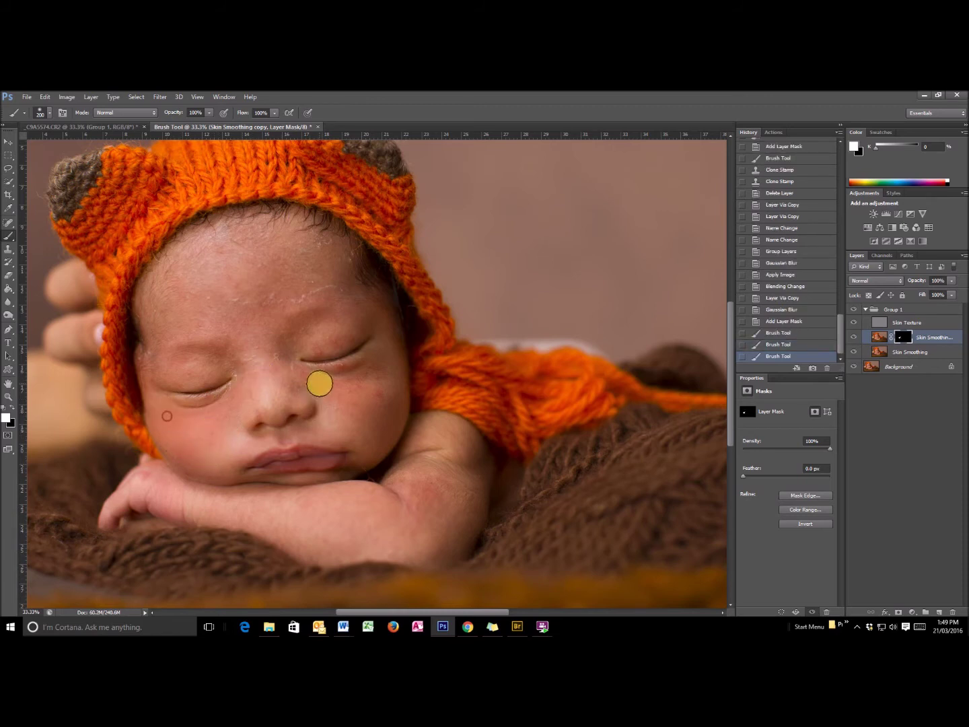
{"action": "mouse_move", "coordinate": [370, 426]}
{"action": "left_mouse_down"}
{"action": "mouse_move", "coordinate": [378, 404]}
{"action": "mouse_move", "coordinate": [333, 391]}
{"action": "mouse_move", "coordinate": [263, 331]}
{"action": "mouse_move", "coordinate": [251, 343]}
{"action": "left_mouse_up"}
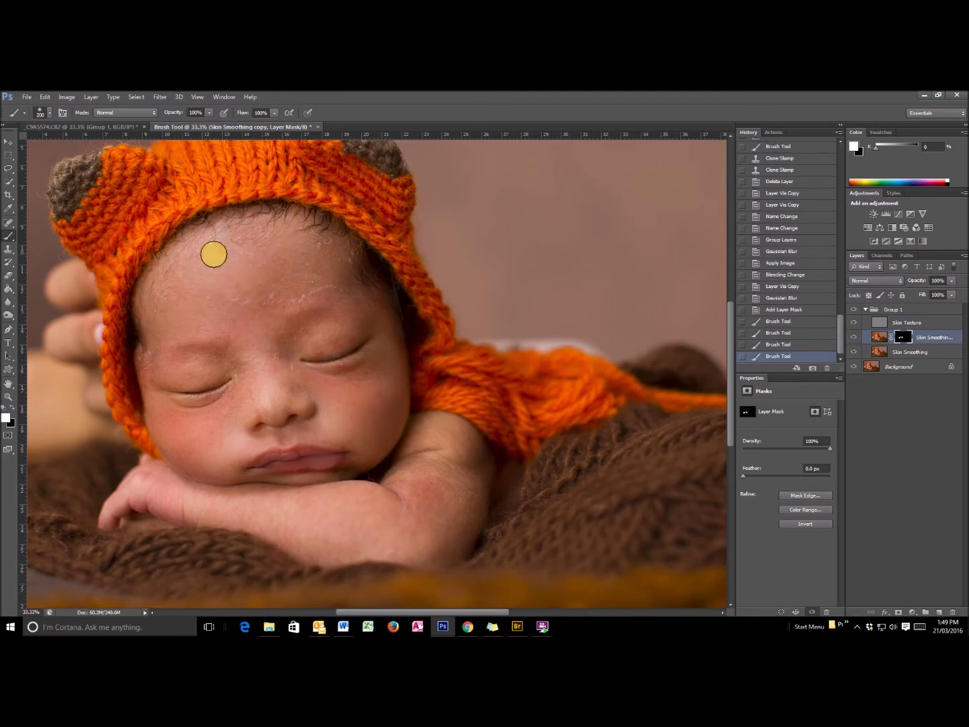
{"action": "mouse_move", "coordinate": [274, 315]}
{"action": "left_mouse_down"}
{"action": "mouse_move", "coordinate": [261, 363]}
{"action": "mouse_move", "coordinate": [351, 325]}
{"action": "mouse_move", "coordinate": [216, 367]}
{"action": "left_mouse_up"}
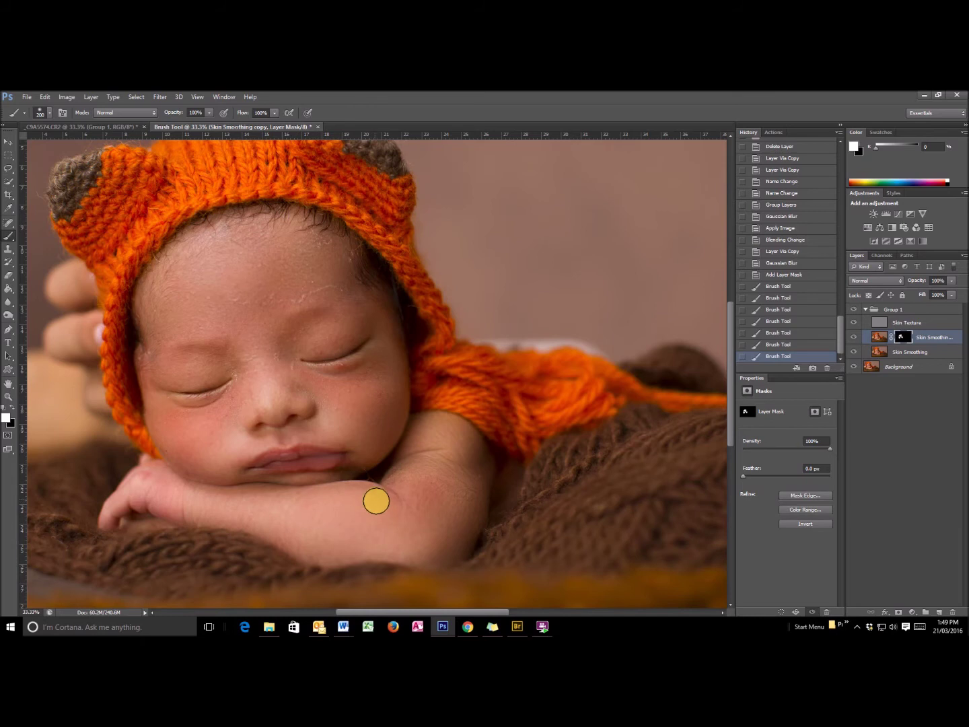
{"action": "left_click", "coordinate": [180, 510]}
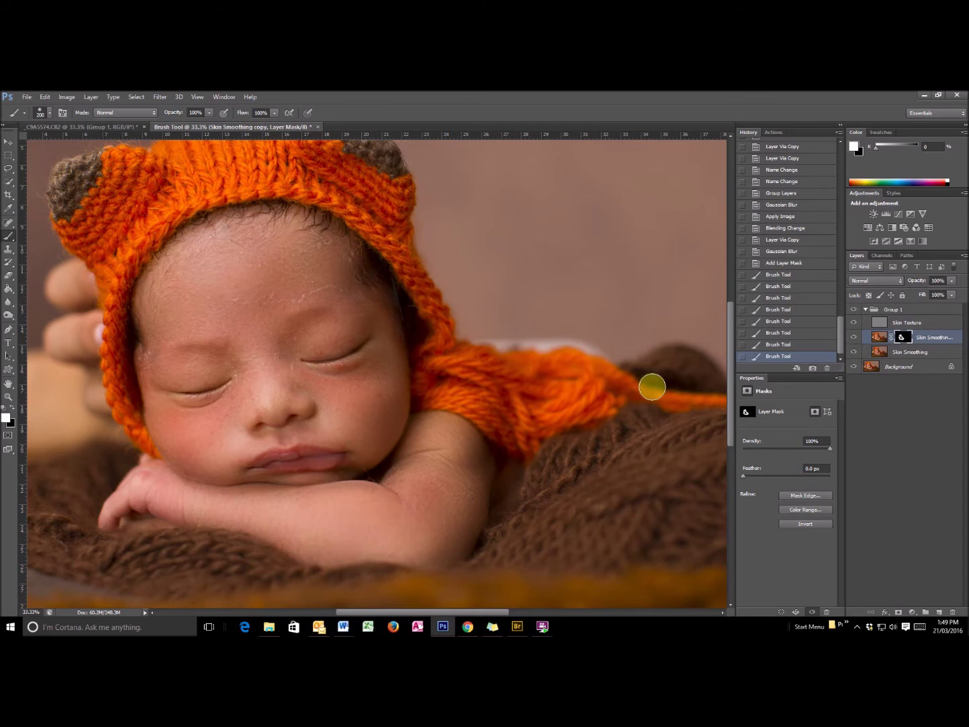
{"action": "mouse_move", "coordinate": [429, 499]}
{"action": "left_mouse_down"}
{"action": "mouse_move", "coordinate": [454, 440]}
{"action": "mouse_move", "coordinate": [425, 468]}
{"action": "mouse_move", "coordinate": [455, 455]}
{"action": "mouse_move", "coordinate": [431, 529]}
{"action": "left_mouse_up"}
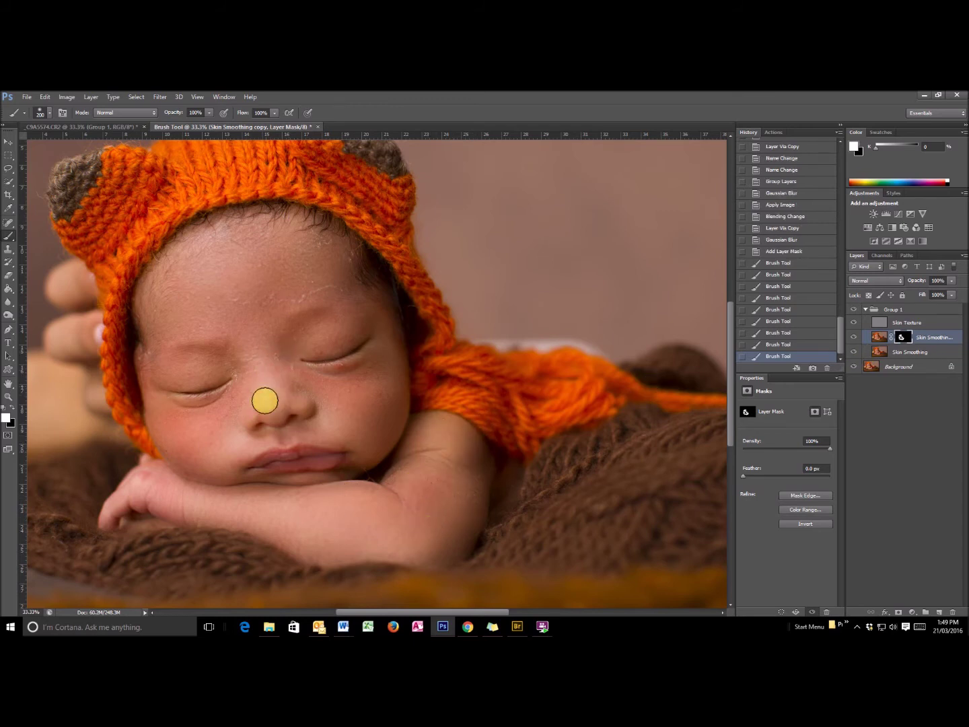
Step: Refine the Skin Smoothing copy's mask beside the nose, on the cheek and on the forehead, alternating white and black paint
{"action": "left_click", "coordinate": [320, 394]}
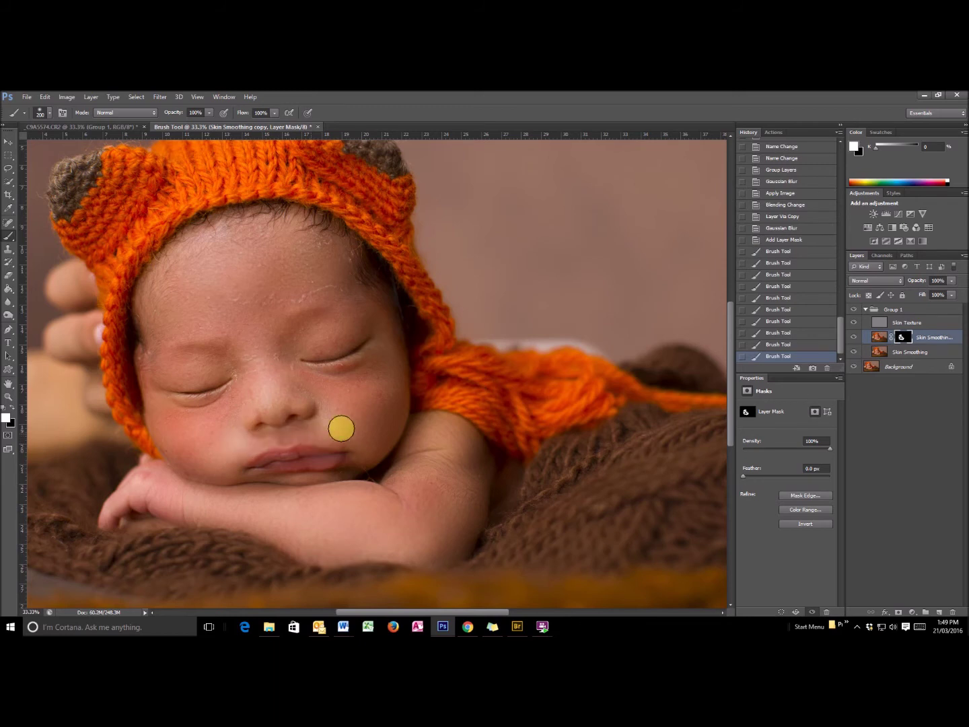
{"action": "left_click", "coordinate": [333, 405]}
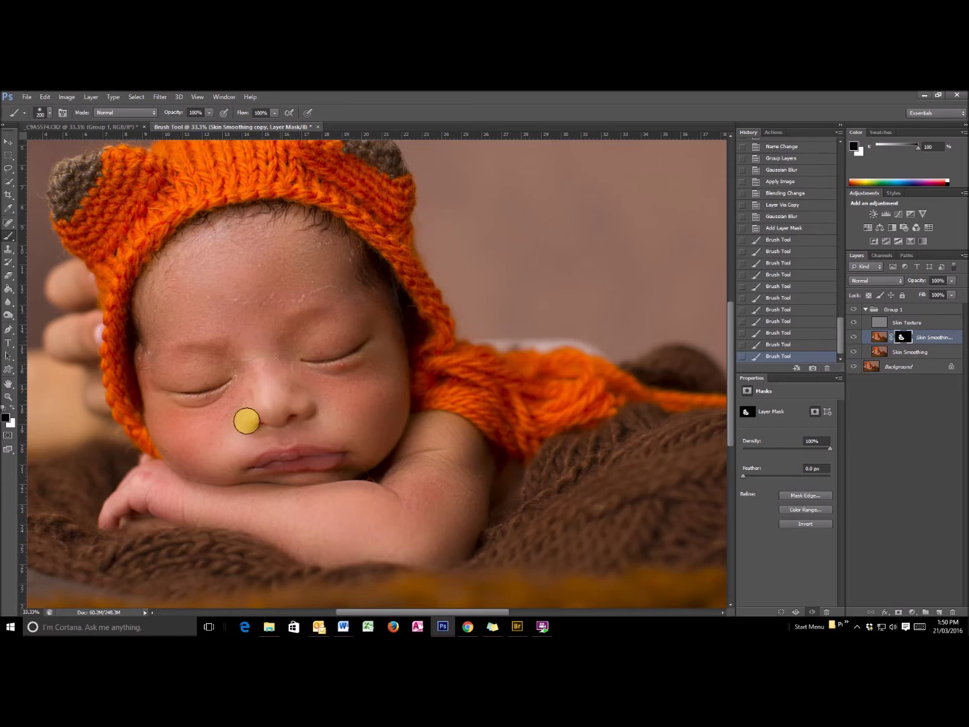
{"action": "left_click", "coordinate": [342, 427]}
{"action": "key", "text": "x"}
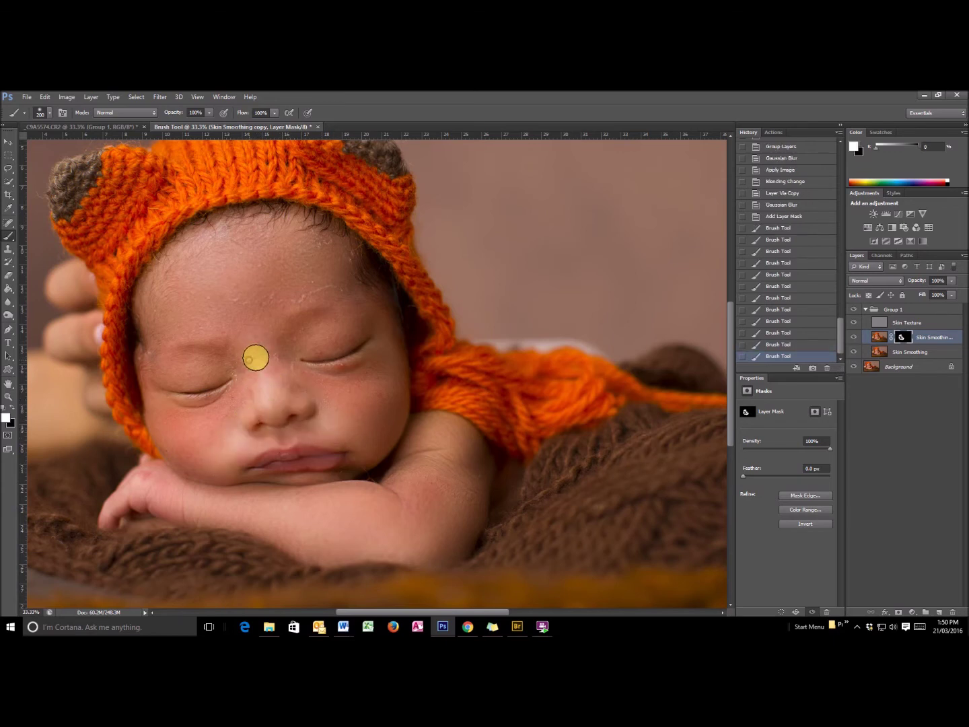
{"action": "left_click", "coordinate": [324, 406]}
{"action": "left_click", "coordinate": [337, 423]}
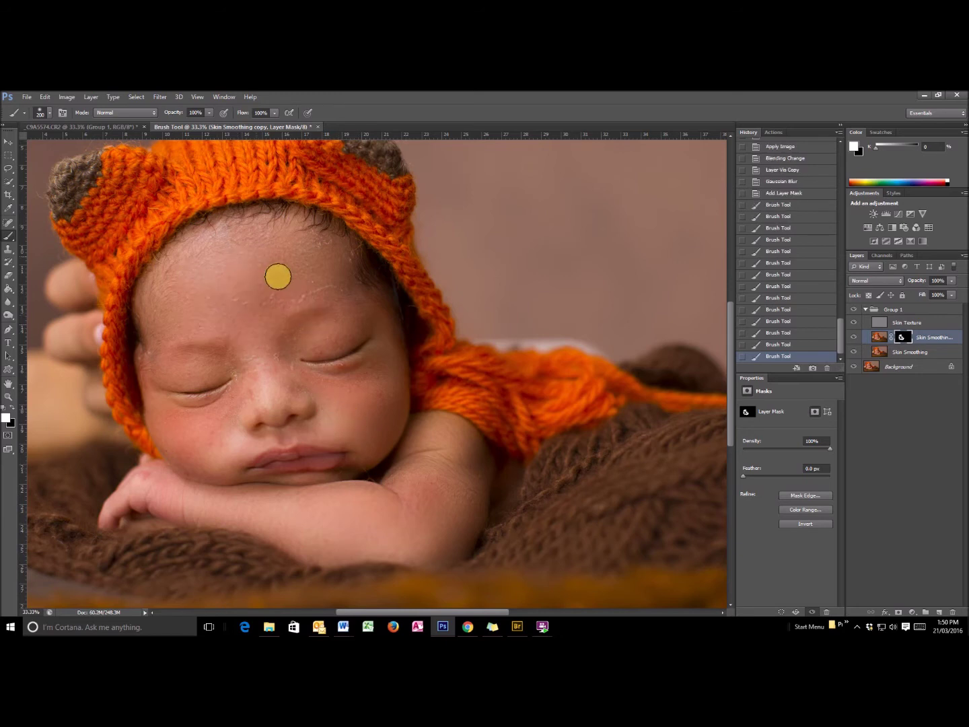
{"action": "left_click", "coordinate": [169, 314]}
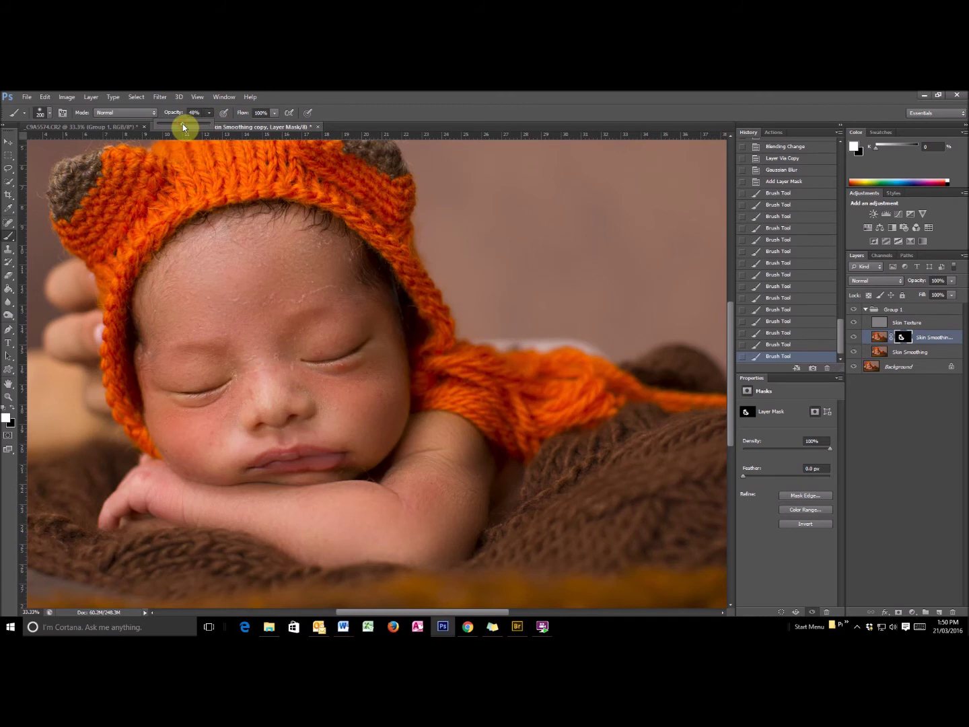
Step: Paint the mask white at 51% opacity on the bridge of the nose and black at 100% opacity beside the nose
{"action": "left_click_drag", "start_coordinate": [182, 123], "coordinate": [184, 123]}
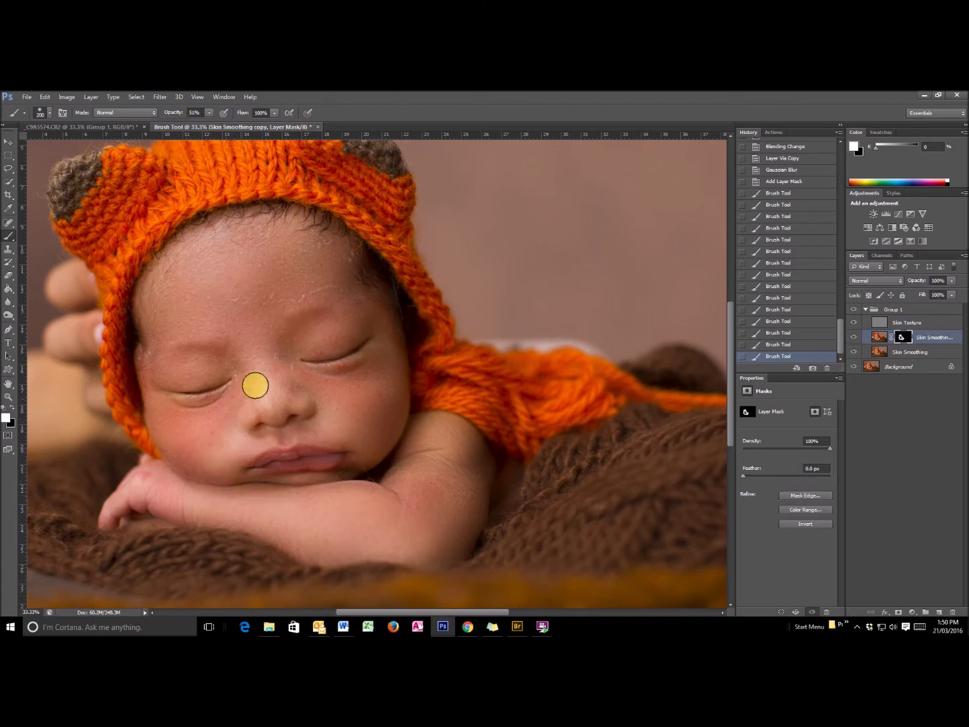
{"action": "left_click", "coordinate": [276, 377]}
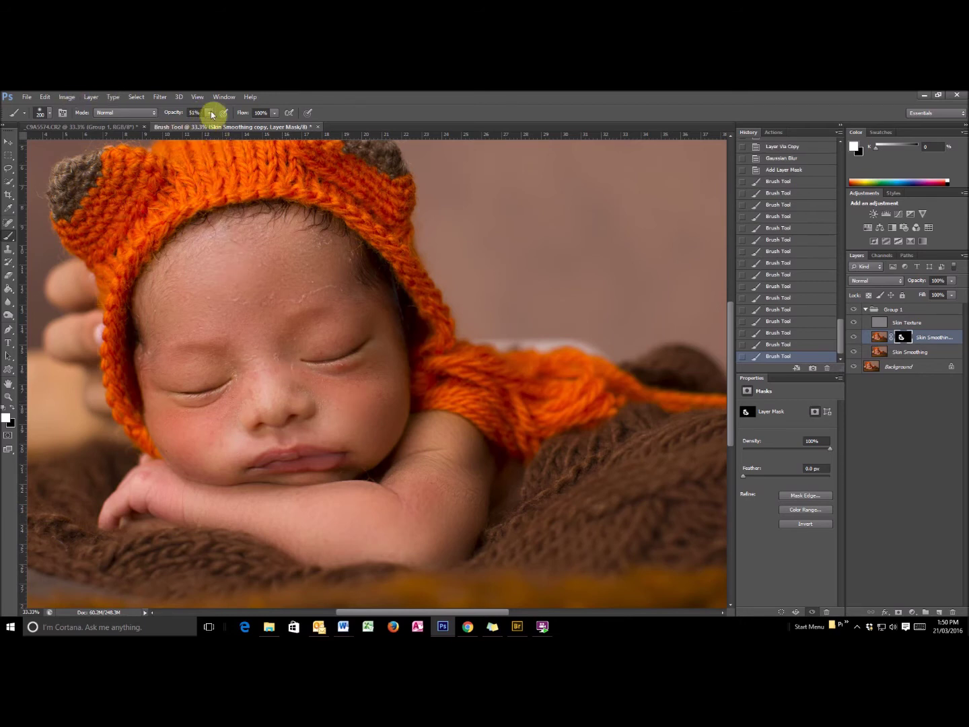
{"action": "key", "text": "x"}
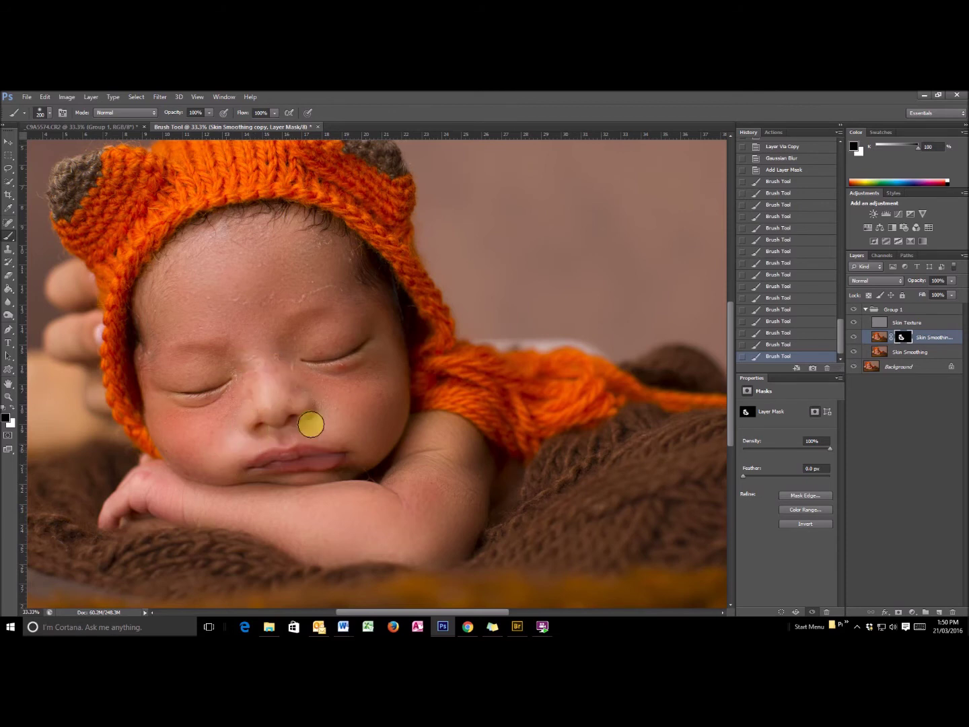
{"action": "left_click", "coordinate": [307, 402]}
Step: Lower the brush opacity to 25% and paint white on the mask over the cheek and forearm skin
{"action": "left_click_drag", "start_coordinate": [210, 113], "coordinate": [176, 125]}
{"action": "key", "text": "x"}
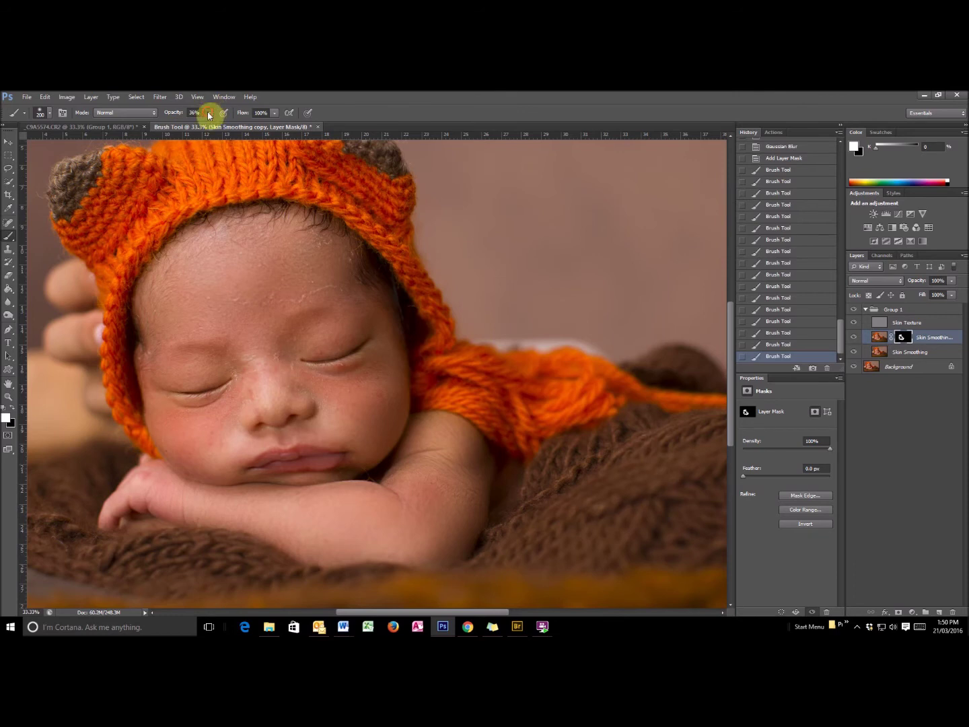
{"action": "left_click", "coordinate": [203, 123]}
{"action": "mouse_move", "coordinate": [233, 437]}
{"action": "left_mouse_down"}
{"action": "mouse_move", "coordinate": [264, 371]}
{"action": "mouse_move", "coordinate": [303, 387]}
{"action": "mouse_move", "coordinate": [354, 437]}
{"action": "mouse_move", "coordinate": [210, 463]}
{"action": "mouse_move", "coordinate": [233, 557]}
{"action": "mouse_move", "coordinate": [154, 484]}
{"action": "mouse_move", "coordinate": [111, 509]}
{"action": "mouse_move", "coordinate": [147, 473]}
{"action": "mouse_move", "coordinate": [167, 506]}
{"action": "mouse_move", "coordinate": [145, 477]}
{"action": "mouse_move", "coordinate": [125, 502]}
{"action": "mouse_move", "coordinate": [188, 485]}
{"action": "mouse_move", "coordinate": [241, 586]}
{"action": "left_mouse_up"}
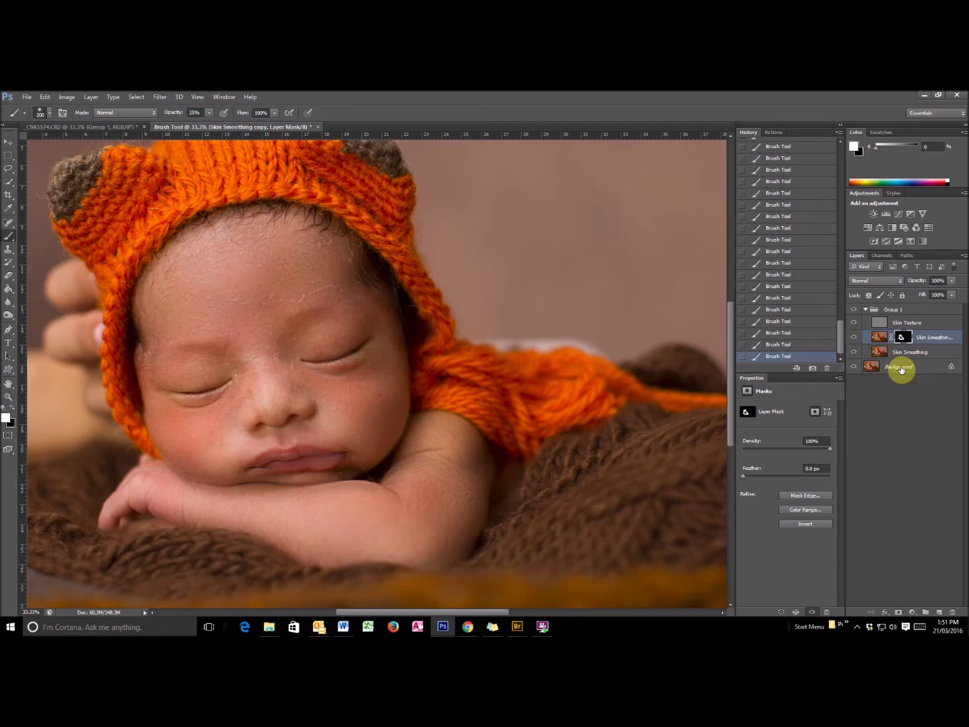
Step: Create a new layer named Power Skin above the Skin Smoothing copy and sample a skin tone with the Eyedropper
{"action": "key", "text": "ctrl+shift+n"}
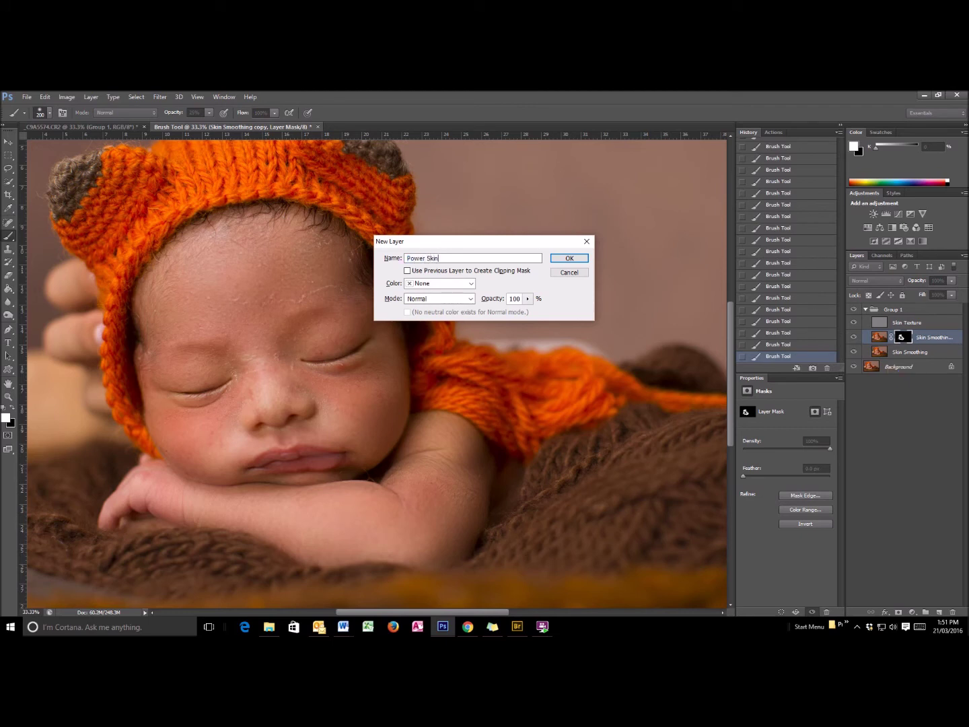
{"action": "left_click", "coordinate": [577, 258]}
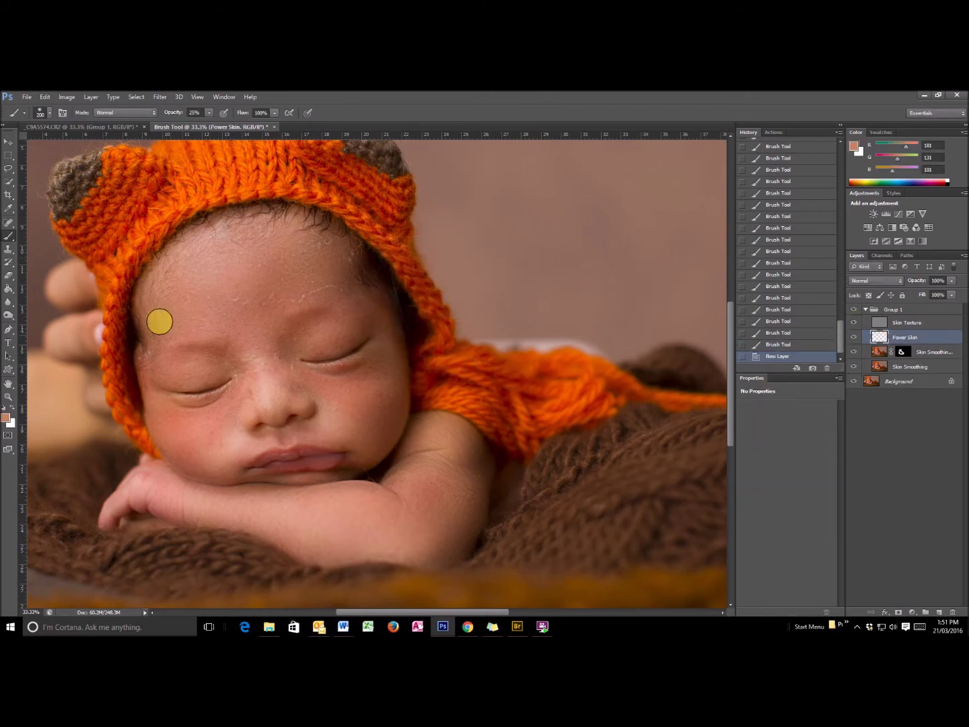
{"action": "left_click", "coordinate": [7, 211]}
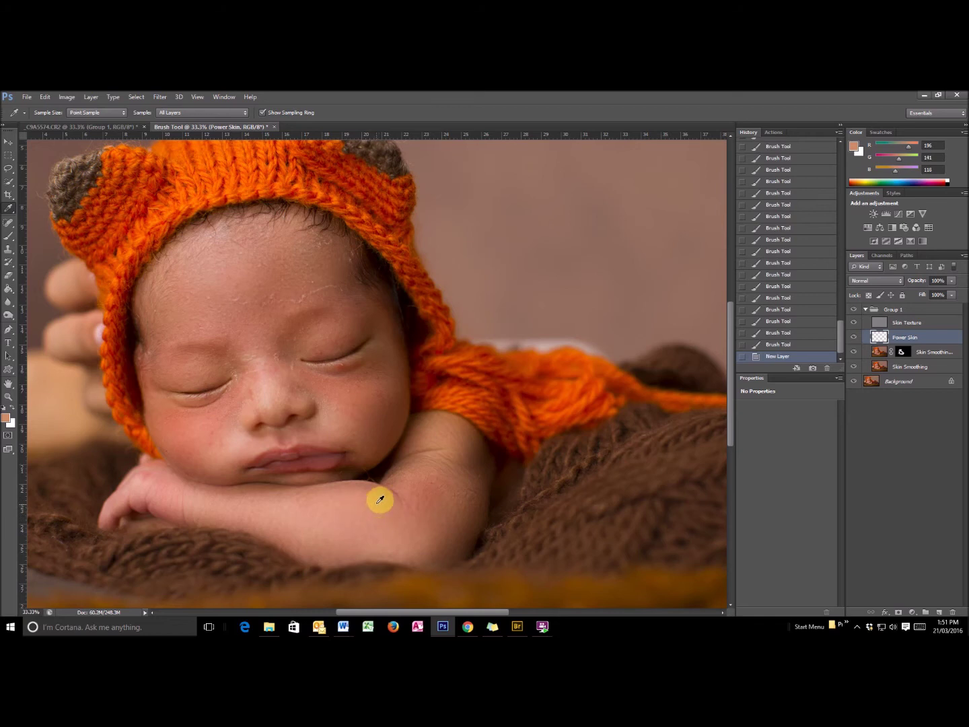
Step: Sample a skin tone from the forearm and paint it at 25% opacity on the Power Skin layer over the upper arm and forehead
{"action": "left_click", "coordinate": [380, 498]}
{"action": "left_click", "coordinate": [7, 238]}
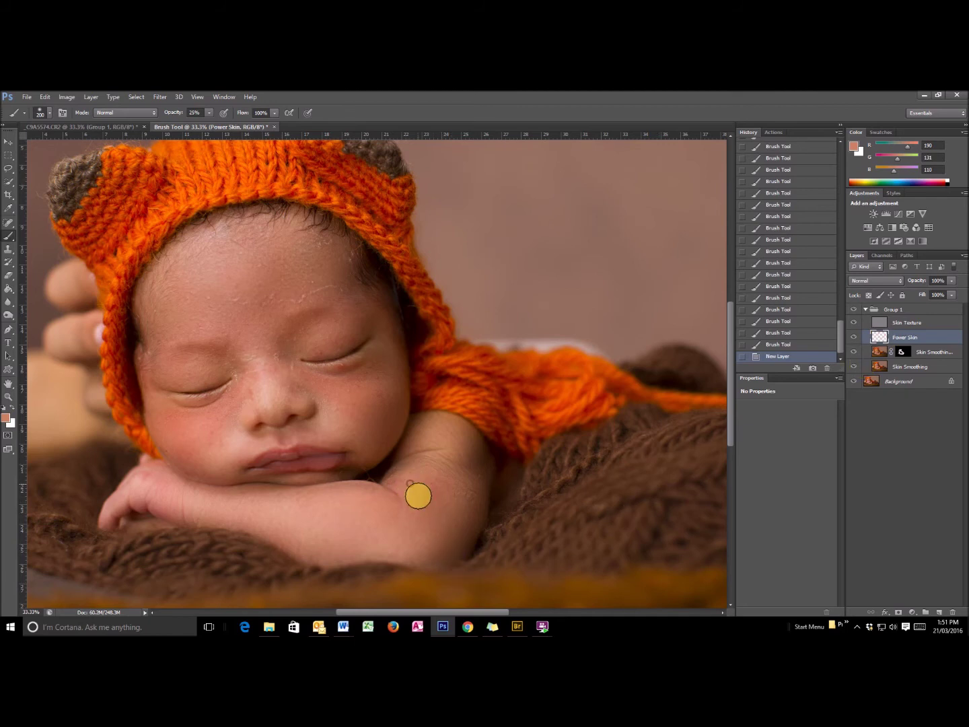
{"action": "mouse_move", "coordinate": [438, 495]}
{"action": "left_mouse_down"}
{"action": "mouse_move", "coordinate": [426, 519]}
{"action": "mouse_move", "coordinate": [409, 476]}
{"action": "mouse_move", "coordinate": [431, 469]}
{"action": "mouse_move", "coordinate": [422, 528]}
{"action": "mouse_move", "coordinate": [441, 530]}
{"action": "left_mouse_up"}
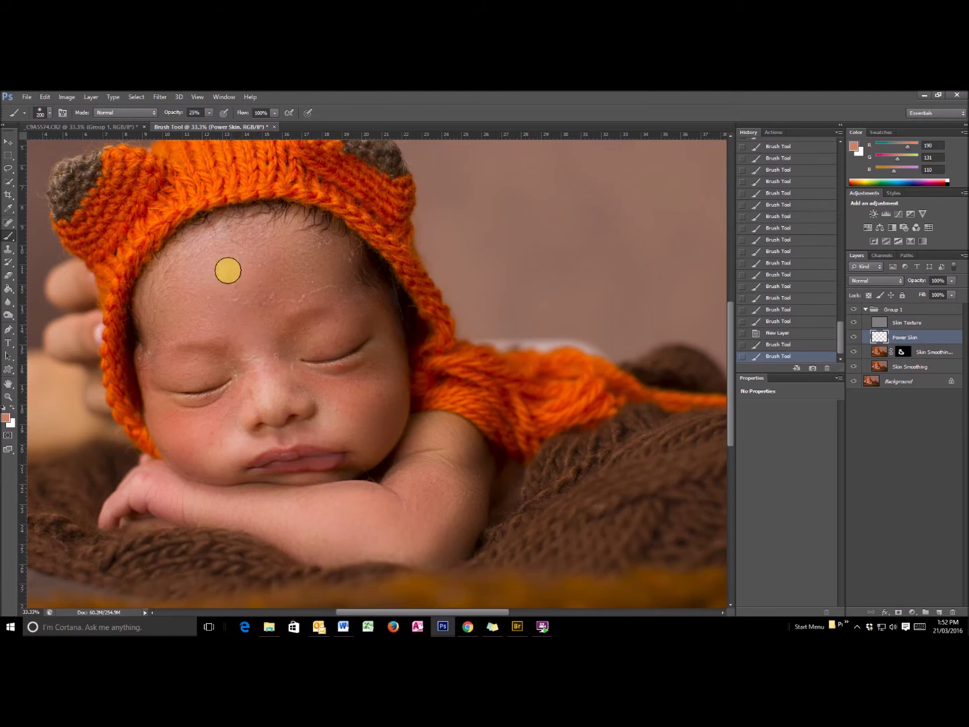
{"action": "left_click_drag", "start_coordinate": [240, 287], "coordinate": [297, 297]}
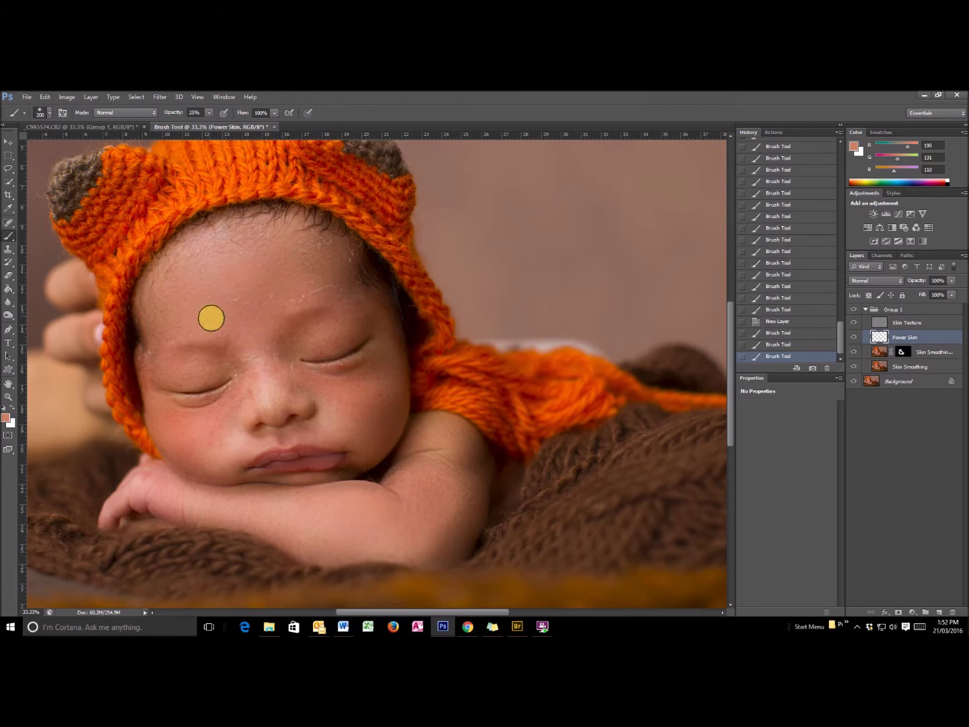
{"action": "left_click_drag", "start_coordinate": [272, 254], "coordinate": [320, 309]}
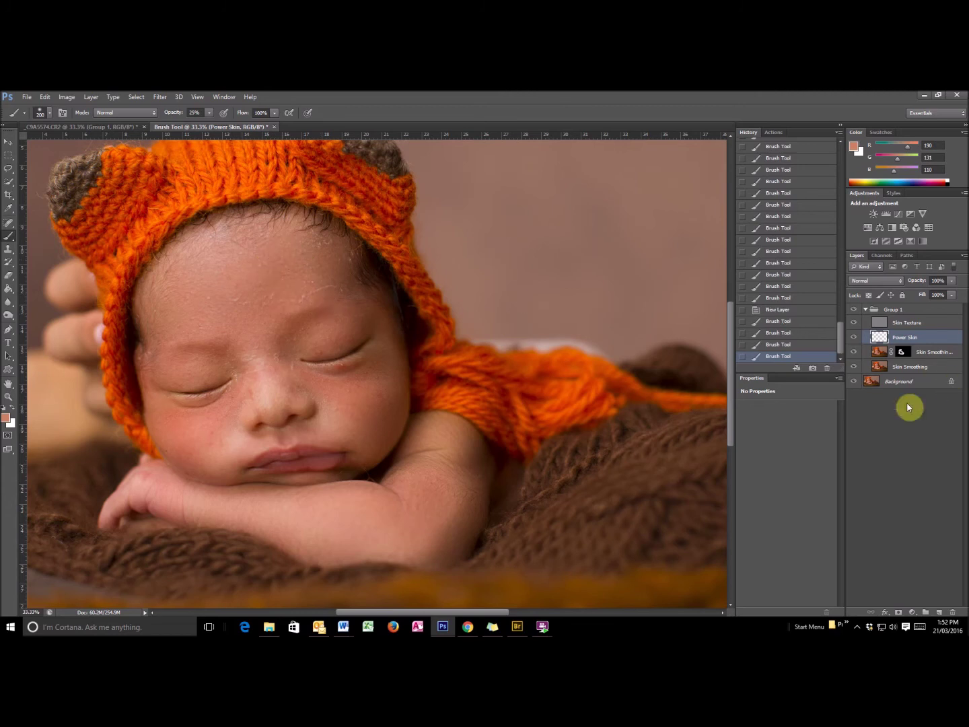
Step: Add a layer mask to Power Skin and paint black on it at 25% opacity from above the eyebrow to the hairline
{"action": "left_click", "coordinate": [899, 612]}
{"action": "key", "text": "x"}
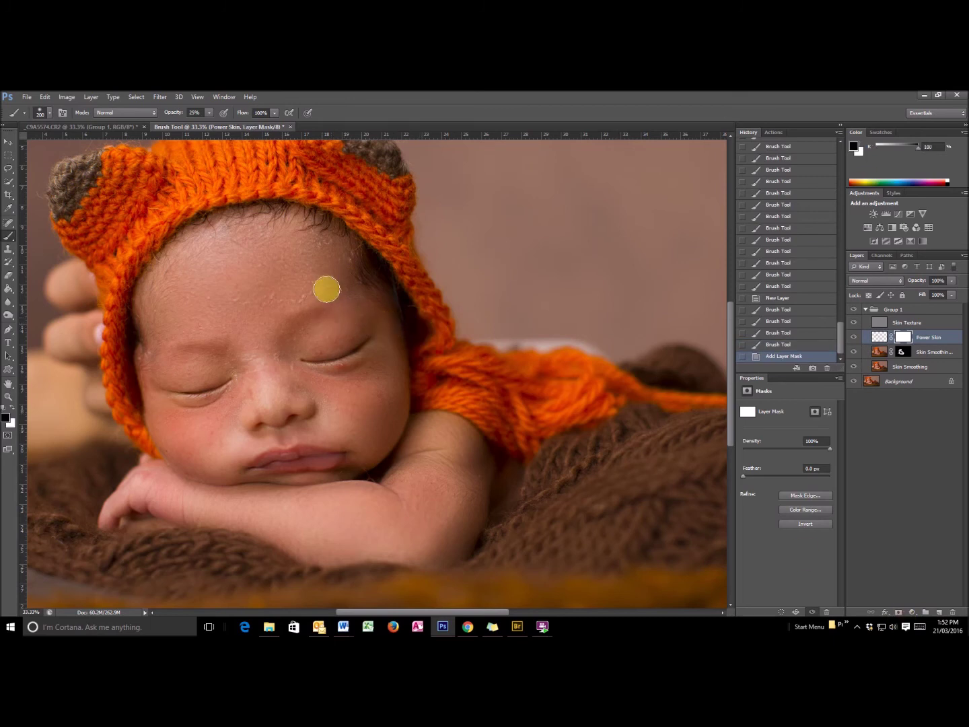
{"action": "mouse_move", "coordinate": [319, 291]}
{"action": "left_mouse_down"}
{"action": "mouse_move", "coordinate": [318, 262]}
{"action": "mouse_move", "coordinate": [298, 277]}
{"action": "mouse_move", "coordinate": [329, 274]}
{"action": "mouse_move", "coordinate": [331, 240]}
{"action": "left_mouse_up"}
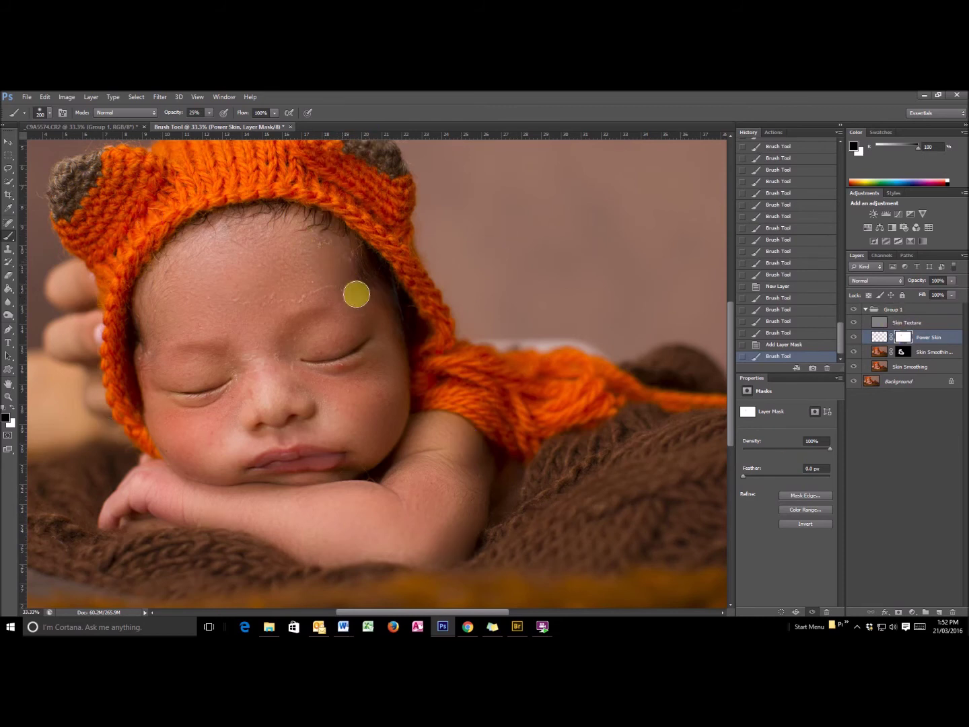
Step: Paint a darker sampled forehead tone near the temple on the Power Skin layer, and compare the retouch with Group 1 hidden and shown
{"action": "left_click", "coordinate": [879, 336]}
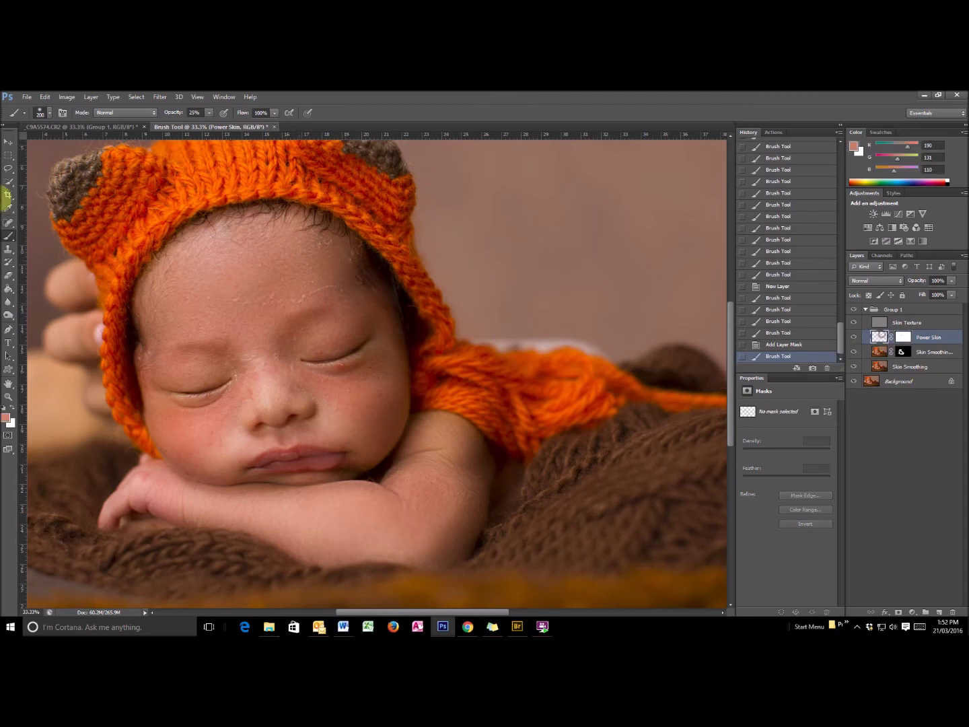
{"action": "left_click", "coordinate": [9, 209]}
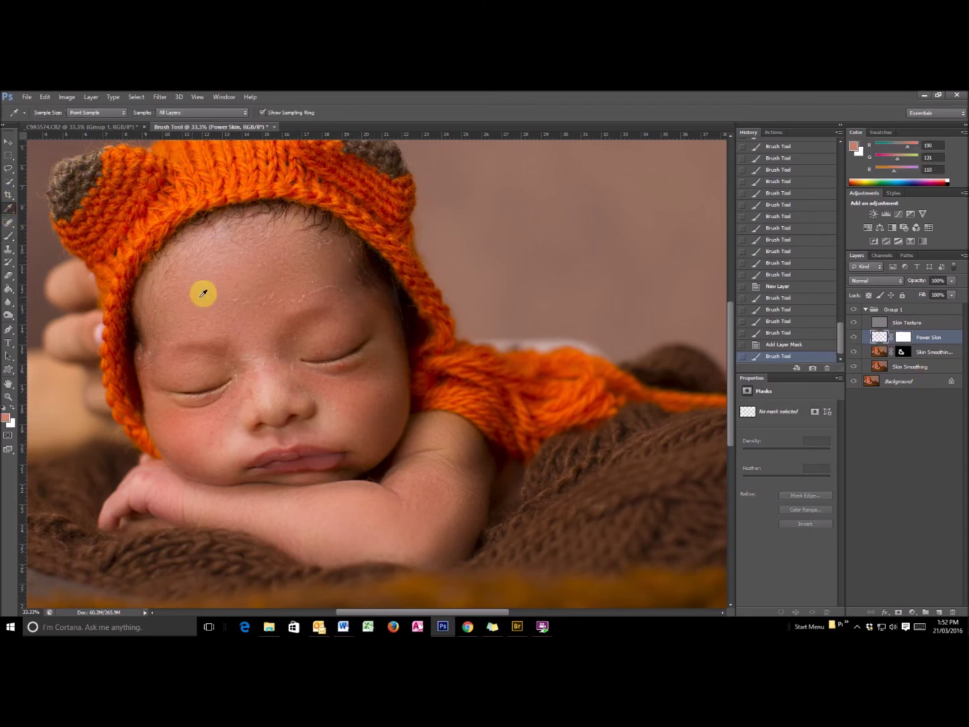
{"action": "left_click", "coordinate": [320, 261]}
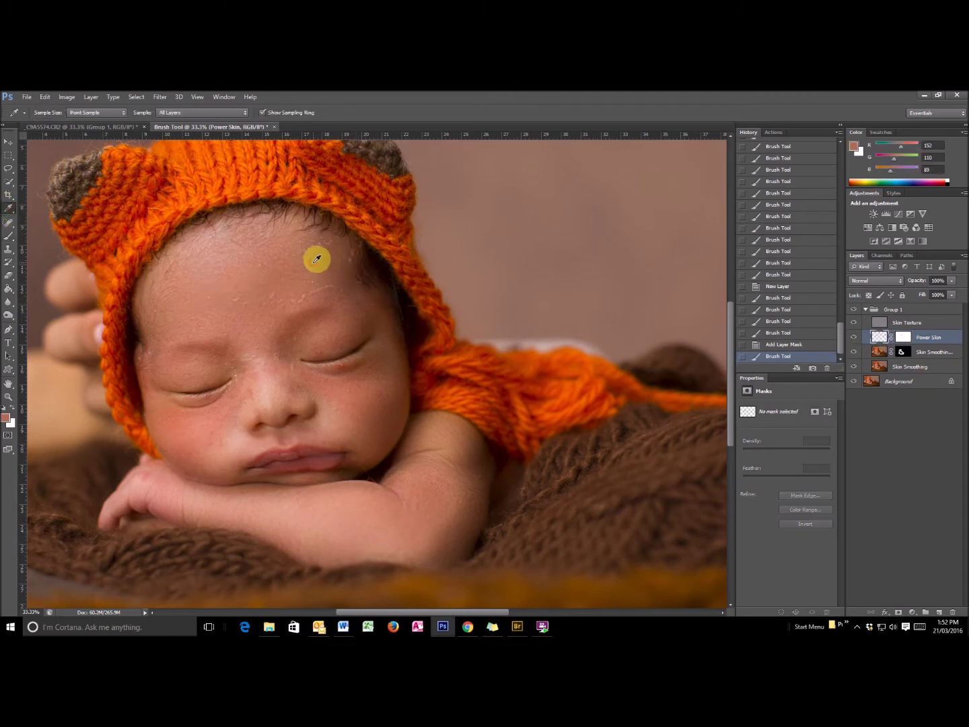
{"action": "left_click", "coordinate": [9, 235]}
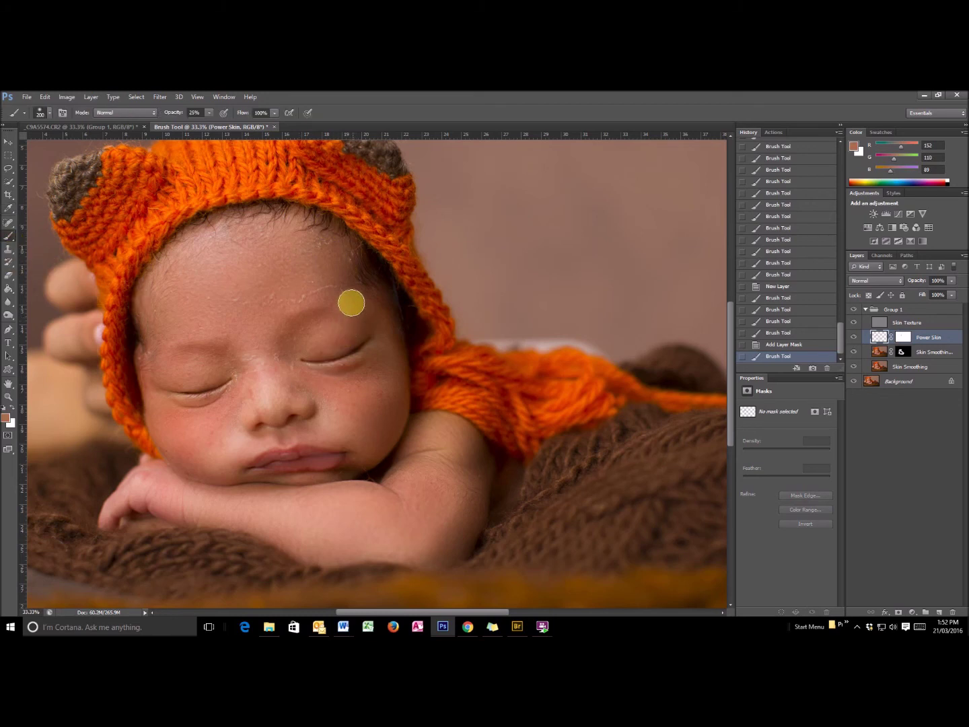
{"action": "left_click", "coordinate": [366, 292]}
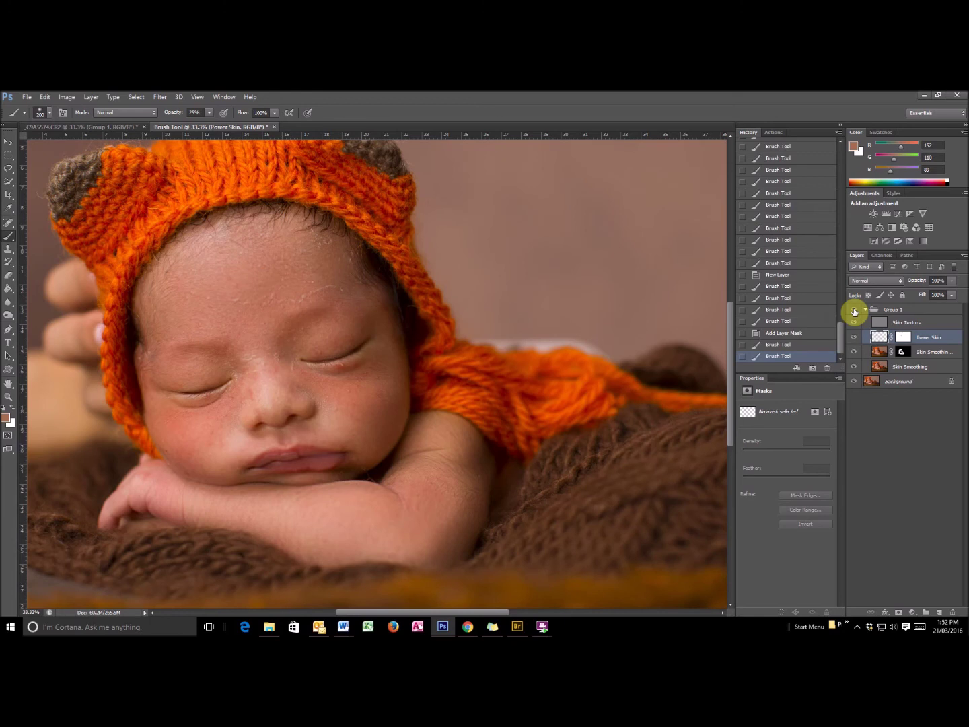
{"action": "left_click", "coordinate": [853, 310]}
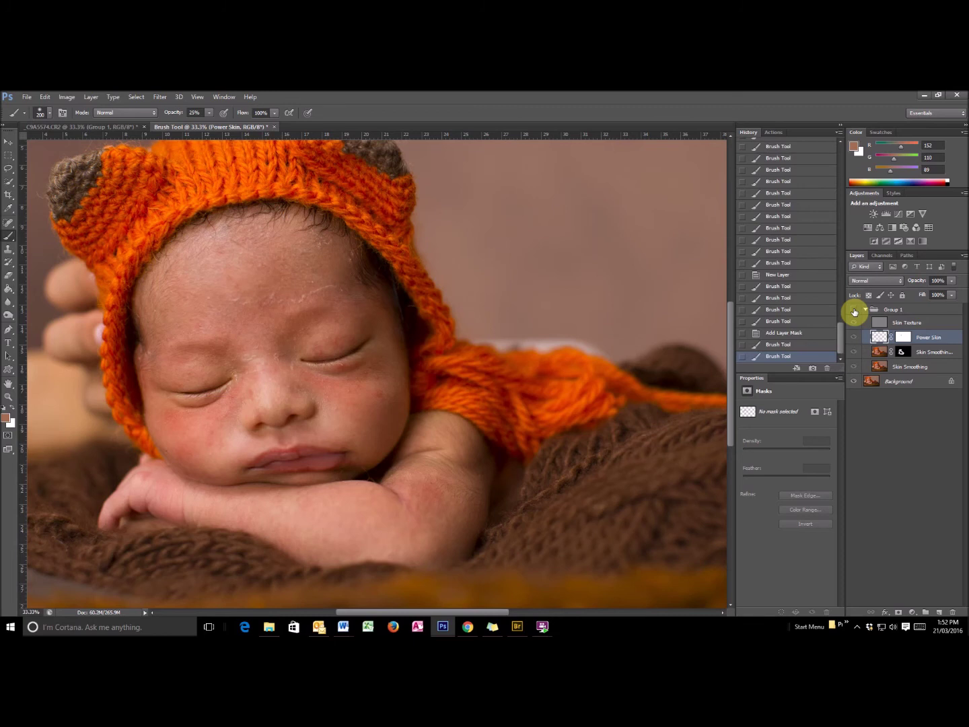
{"action": "left_click", "coordinate": [853, 311]}
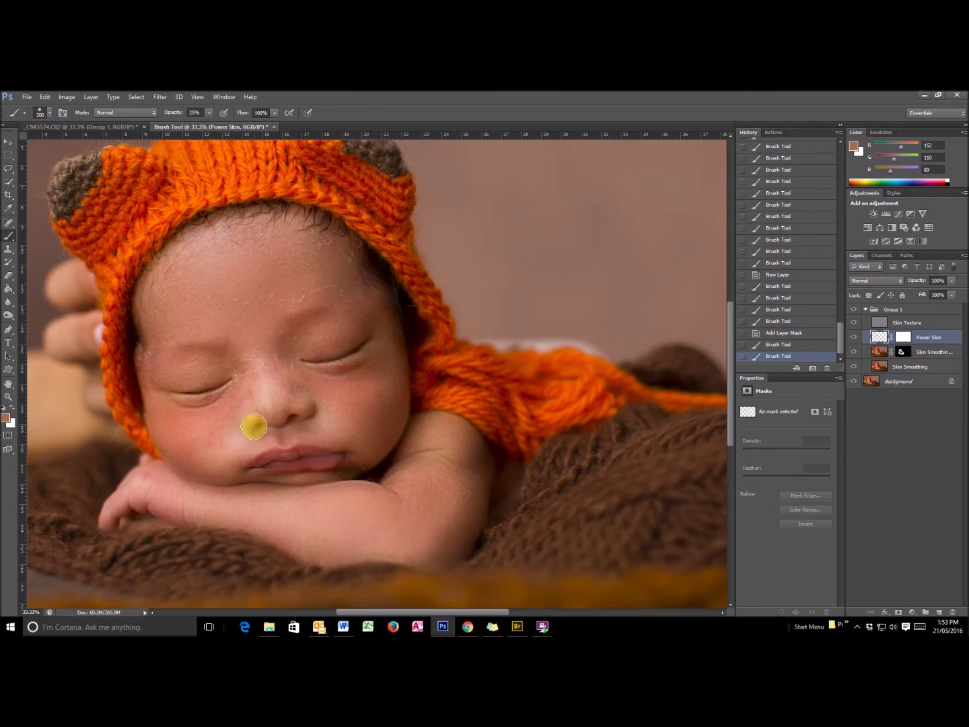
Step: Paint a lighter forearm tone across the forehead on Power Skin, and mask it back with black near the temple
{"action": "left_click", "coordinate": [10, 209]}
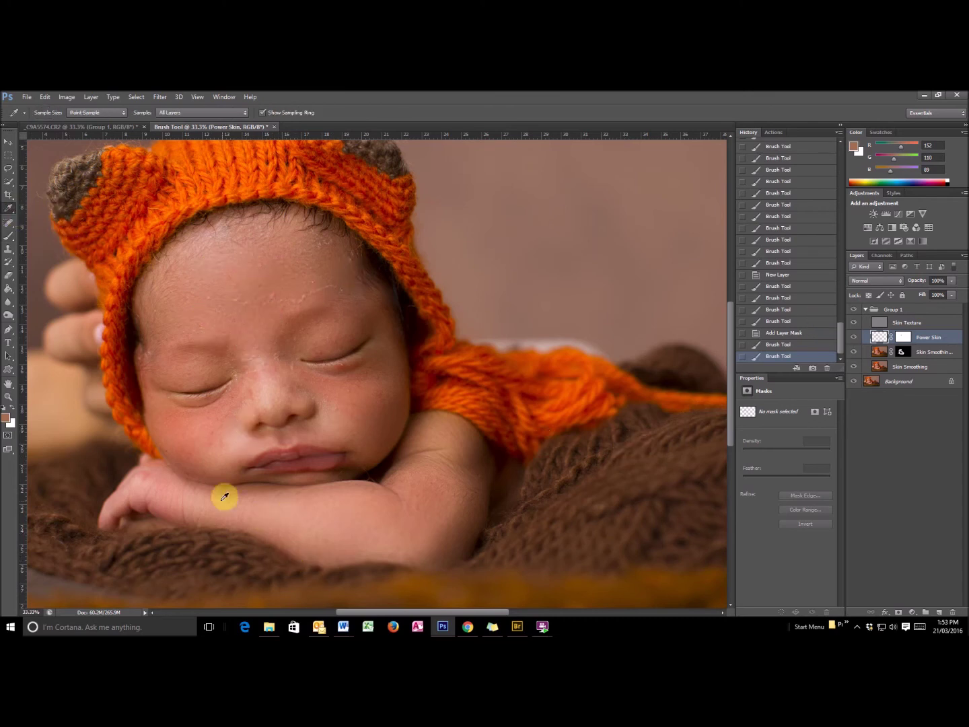
{"action": "left_click", "coordinate": [354, 495]}
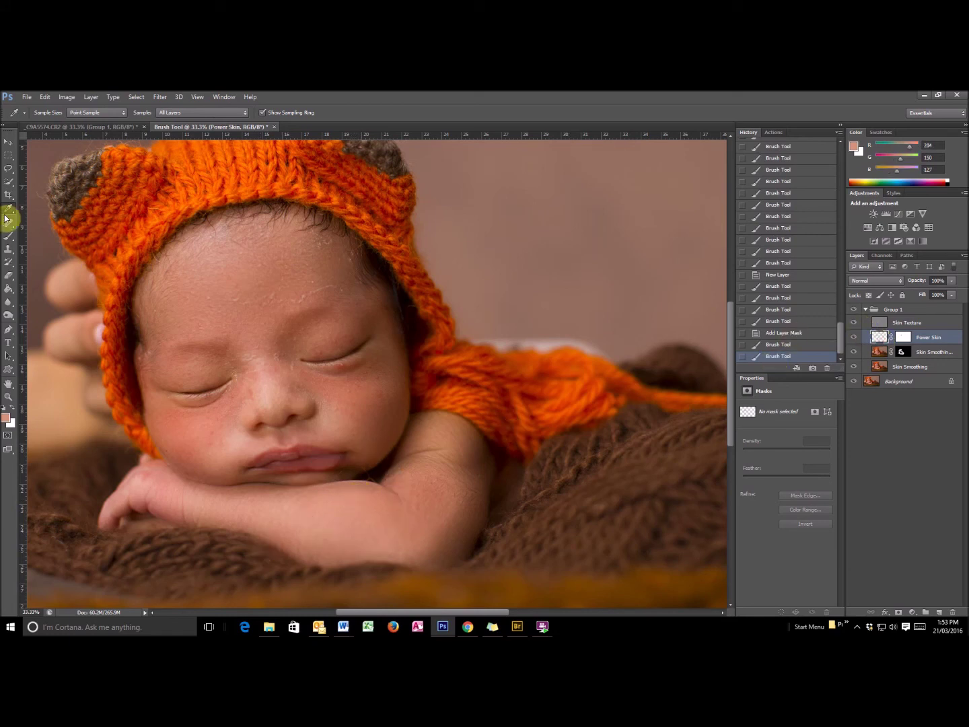
{"action": "left_click", "coordinate": [9, 236]}
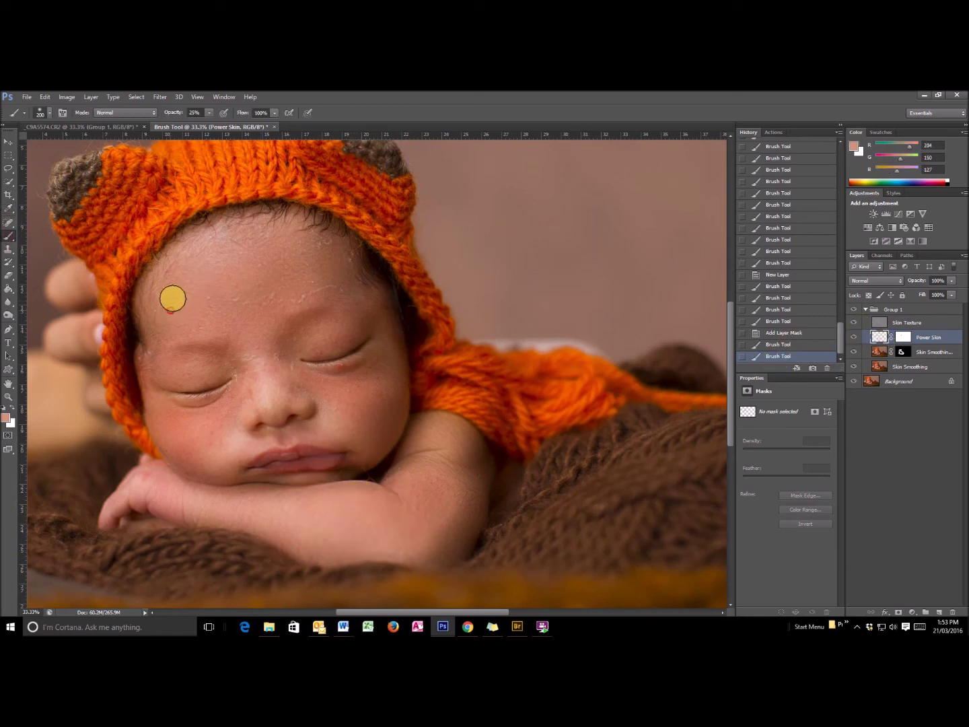
{"action": "left_click_drag", "start_coordinate": [188, 311], "coordinate": [240, 334]}
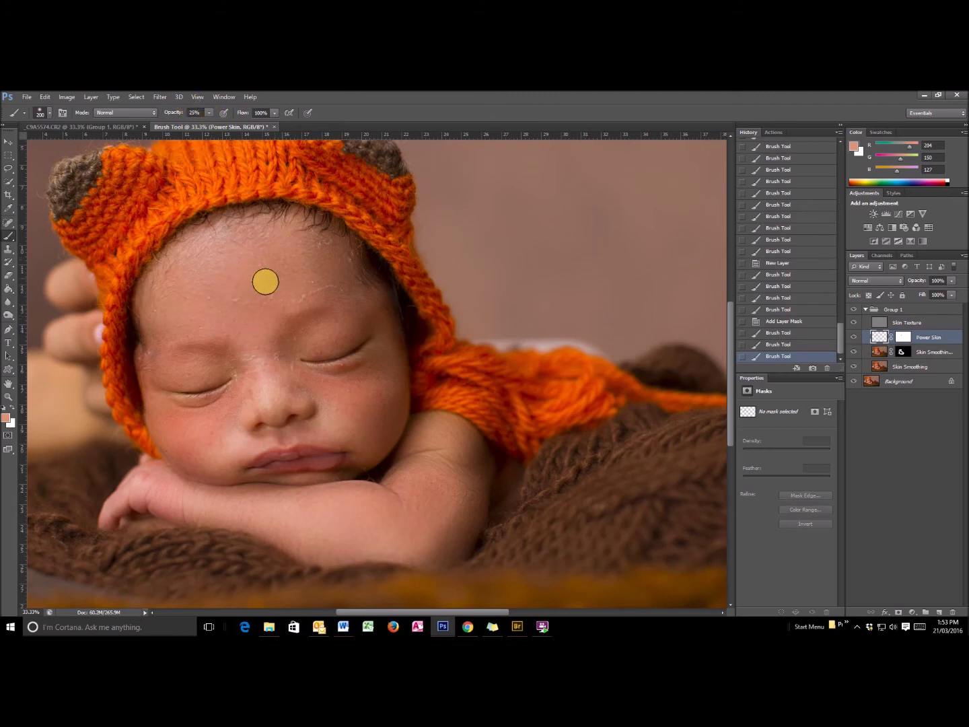
{"action": "left_click", "coordinate": [207, 314]}
{"action": "mouse_move", "coordinate": [317, 256]}
{"action": "left_mouse_down"}
{"action": "mouse_move", "coordinate": [329, 287]}
{"action": "mouse_move", "coordinate": [359, 283]}
{"action": "left_mouse_up"}
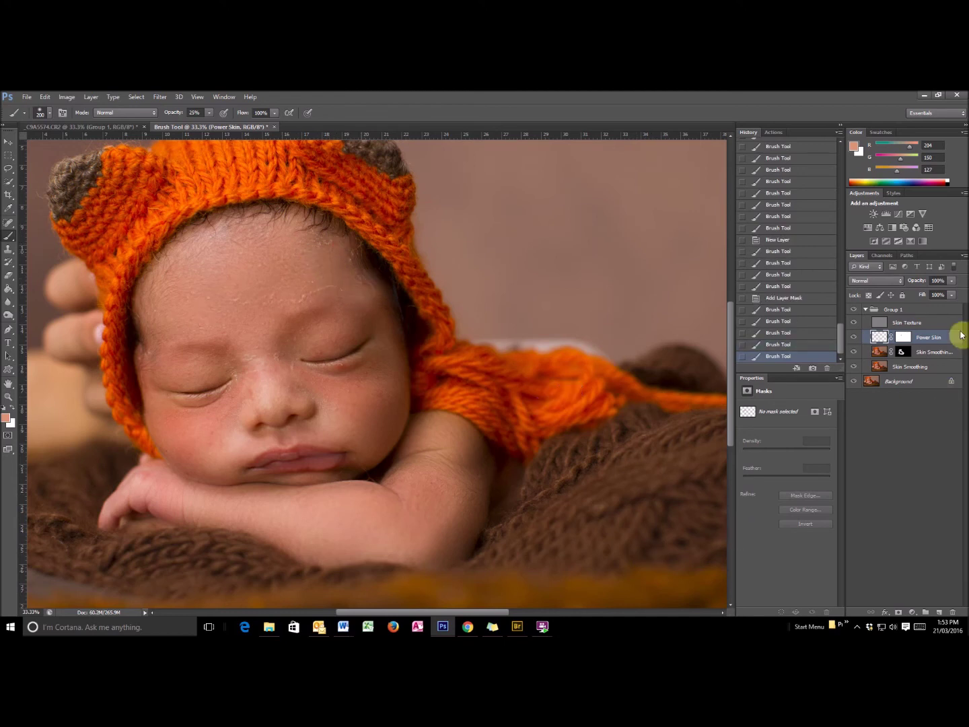
{"action": "left_click", "coordinate": [903, 338]}
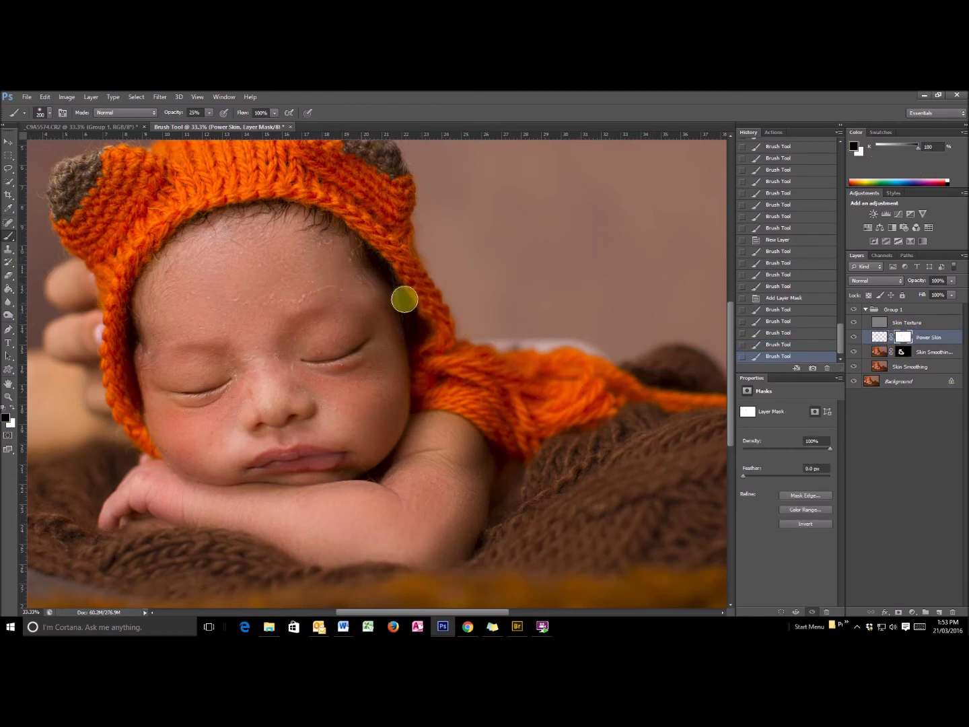
{"action": "left_click", "coordinate": [350, 292]}
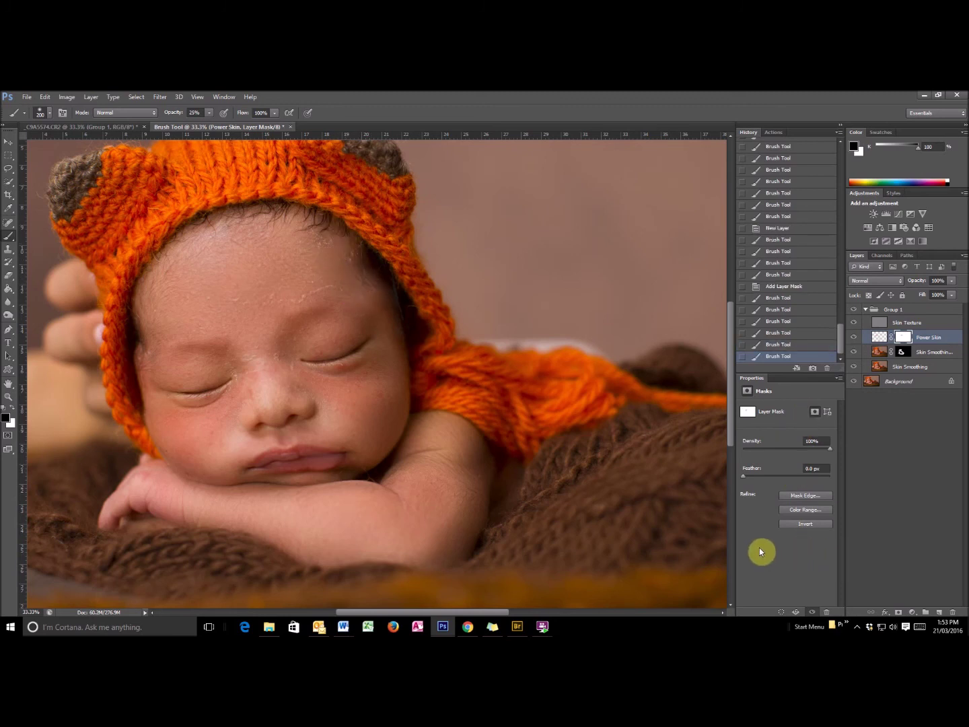
Step: On the Skin Texture layer, use the Clone Stamp at 100% opacity to cover the flaky skin between and above the eyebrows
{"action": "left_click", "coordinate": [879, 325]}
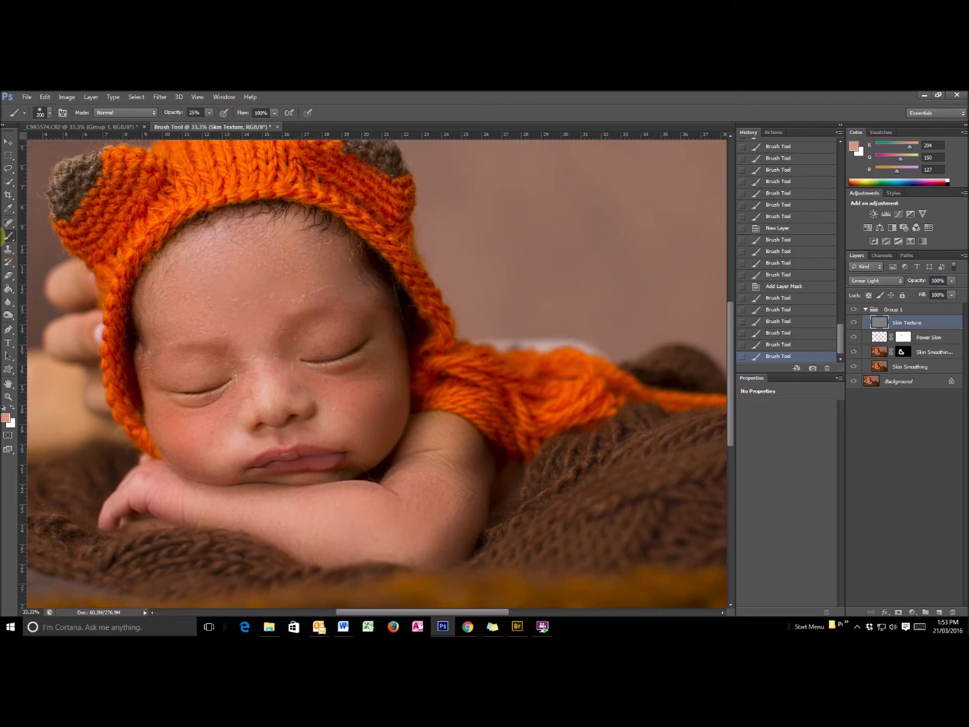
{"action": "left_click", "coordinate": [9, 250]}
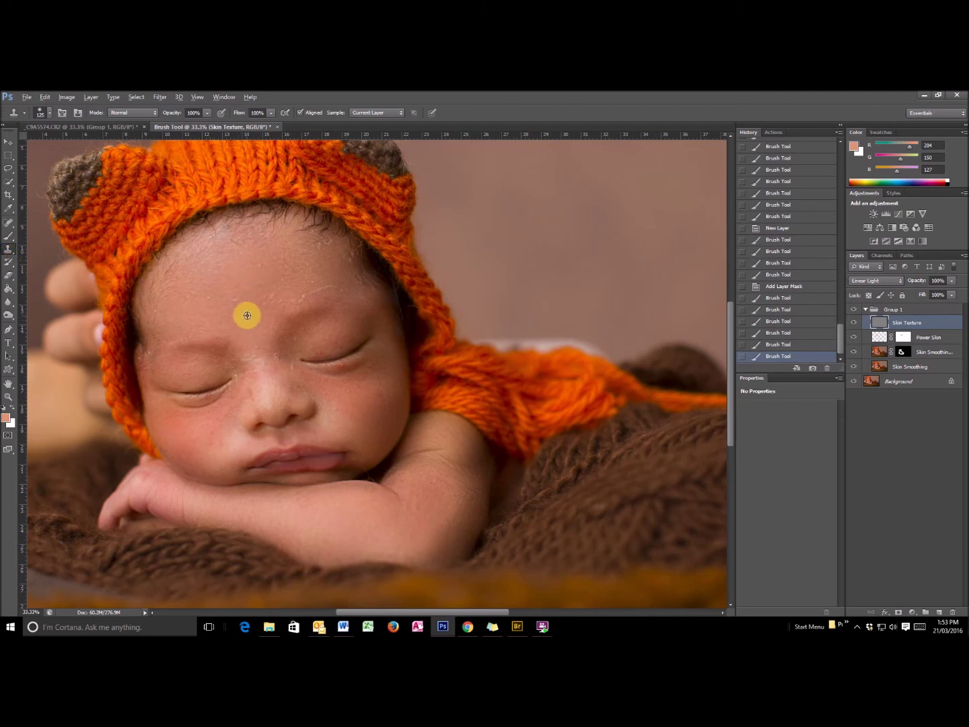
{"action": "left_click", "coordinate": [247, 315], "text": "alt"}
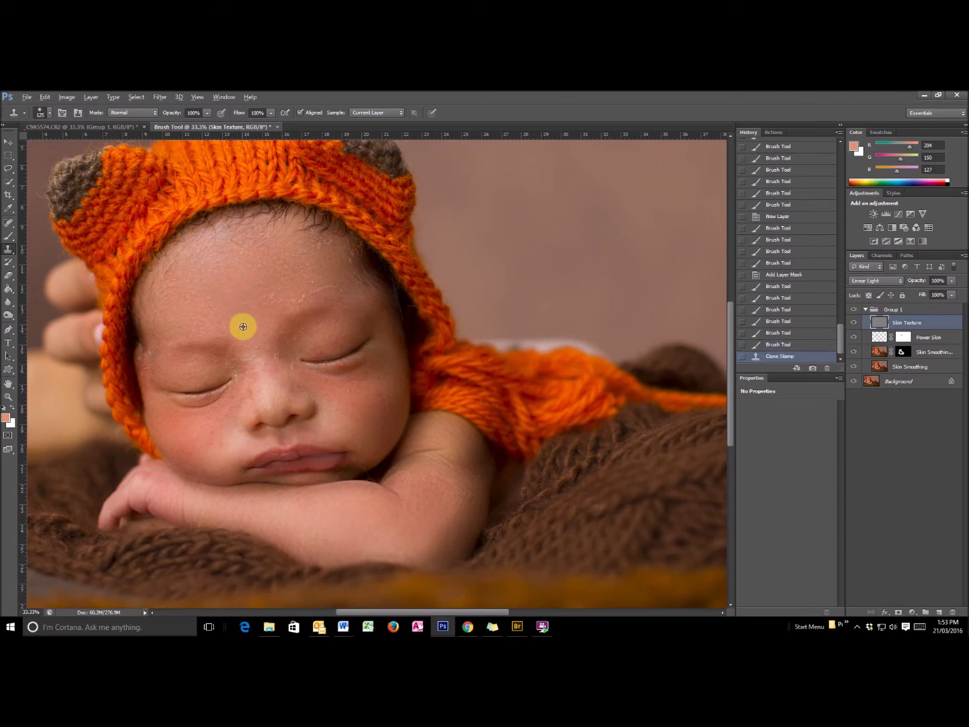
{"action": "left_click", "coordinate": [249, 312]}
{"action": "mouse_move", "coordinate": [249, 311]}
{"action": "left_mouse_down"}
{"action": "mouse_move", "coordinate": [252, 327]}
{"action": "mouse_move", "coordinate": [266, 296]}
{"action": "left_mouse_up"}
{"action": "left_click", "coordinate": [259, 316]}
{"action": "left_click", "coordinate": [281, 308], "text": "alt"}
{"action": "left_click", "coordinate": [281, 296]}
{"action": "left_click", "coordinate": [280, 298]}
{"action": "left_click", "coordinate": [298, 296], "text": "alt"}
{"action": "left_click", "coordinate": [246, 325]}
{"action": "left_click", "coordinate": [315, 291]}
{"action": "left_click", "coordinate": [322, 288]}
{"action": "left_click", "coordinate": [329, 285]}
{"action": "left_click", "coordinate": [261, 307]}
{"action": "left_click", "coordinate": [302, 295]}
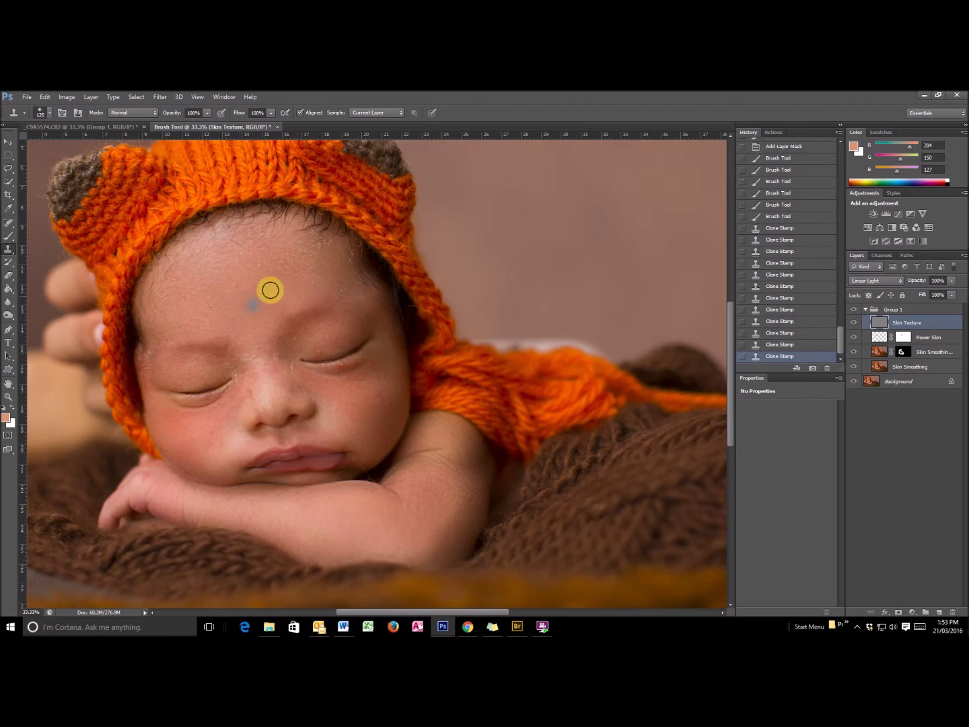
Step: Clone clean texture over the flaky skin along the forehead hairline, the temple and the outer edge of the opposite eye
{"action": "left_click", "coordinate": [322, 241]}
{"action": "left_click", "coordinate": [327, 240]}
{"action": "left_click", "coordinate": [329, 240]}
{"action": "left_click", "coordinate": [346, 258]}
{"action": "left_click", "coordinate": [346, 253]}
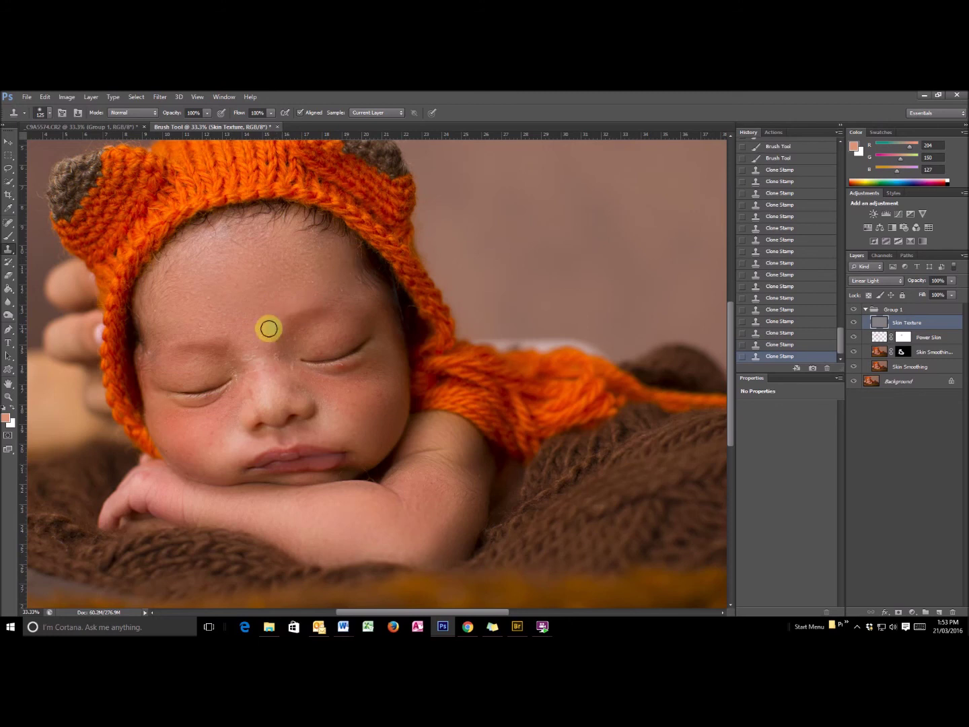
{"action": "left_click", "coordinate": [149, 350]}
{"action": "left_click", "coordinate": [143, 354]}
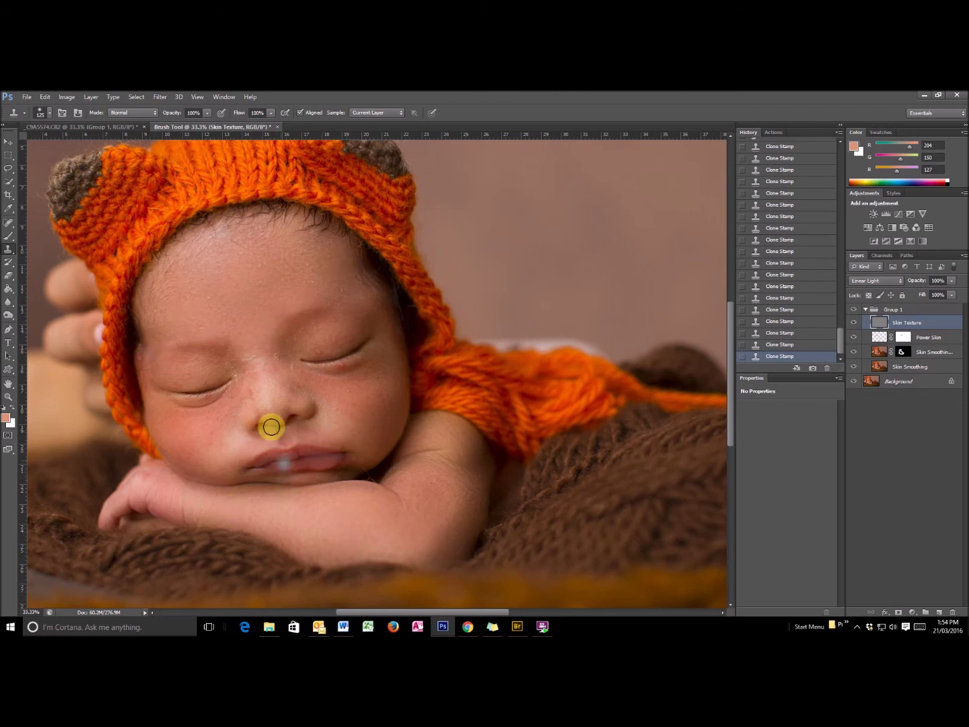
Step: Clone clean skin texture over the bridge of the nose and the inner corners of the eyes
{"action": "left_click", "coordinate": [253, 371]}
{"action": "left_click", "coordinate": [272, 341]}
{"action": "mouse_move", "coordinate": [272, 341]}
{"action": "left_mouse_down"}
{"action": "mouse_move", "coordinate": [274, 356]}
{"action": "mouse_move", "coordinate": [279, 346]}
{"action": "left_mouse_up"}
{"action": "left_click", "coordinate": [292, 339]}
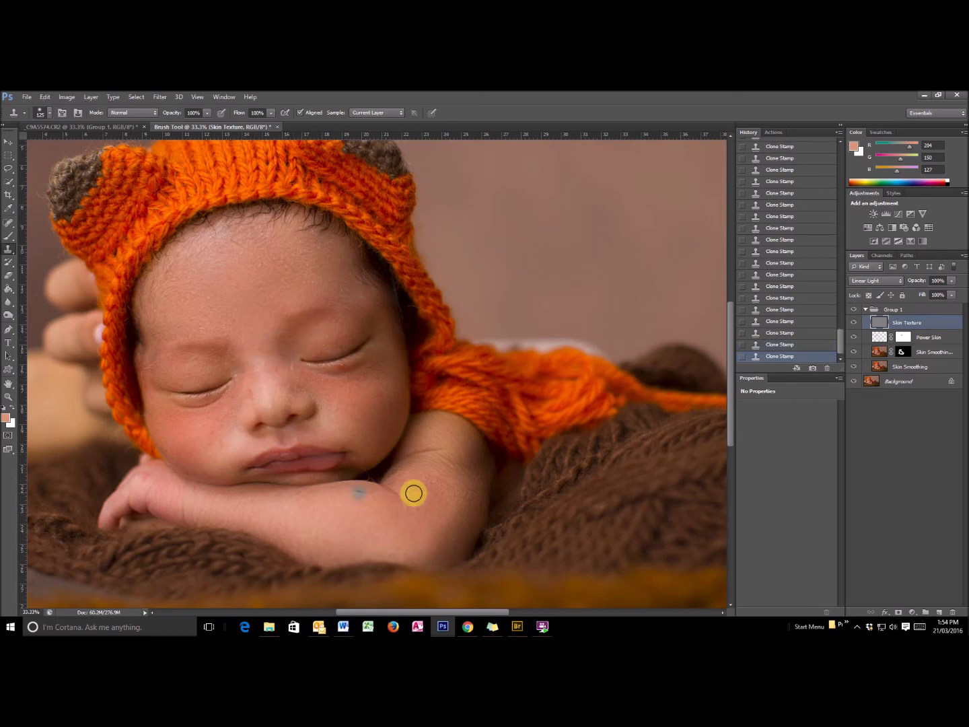
{"action": "left_click", "coordinate": [253, 371]}
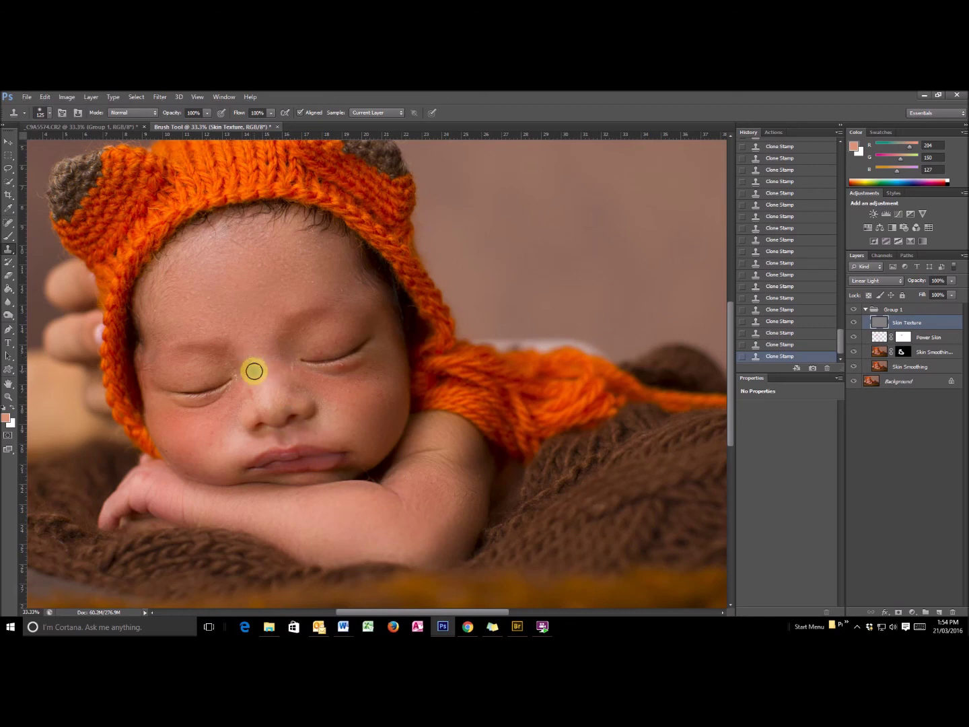
Step: Clone clean skin texture over both eyelids, the cheek edge, the lower lip and the back of the hand
{"action": "left_click", "coordinate": [172, 484]}
{"action": "left_click", "coordinate": [343, 365]}
{"action": "left_click", "coordinate": [388, 426]}
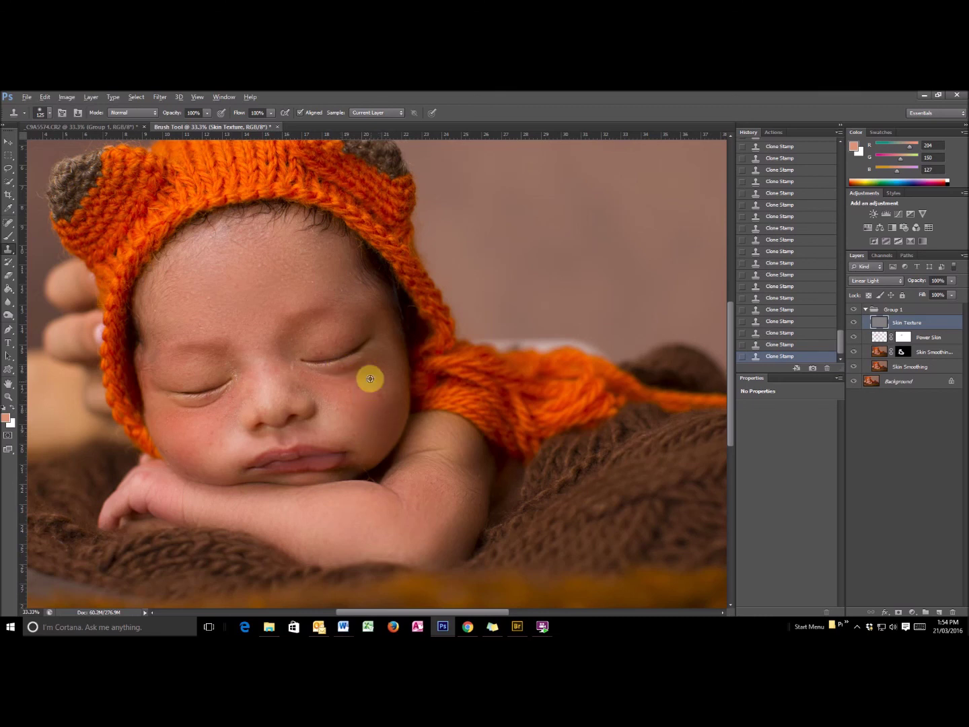
{"action": "left_click", "coordinate": [352, 337]}
{"action": "left_click_drag", "start_coordinate": [352, 337], "coordinate": [317, 346]}
{"action": "left_click", "coordinate": [277, 470]}
{"action": "left_click_drag", "start_coordinate": [202, 372], "coordinate": [182, 384]}
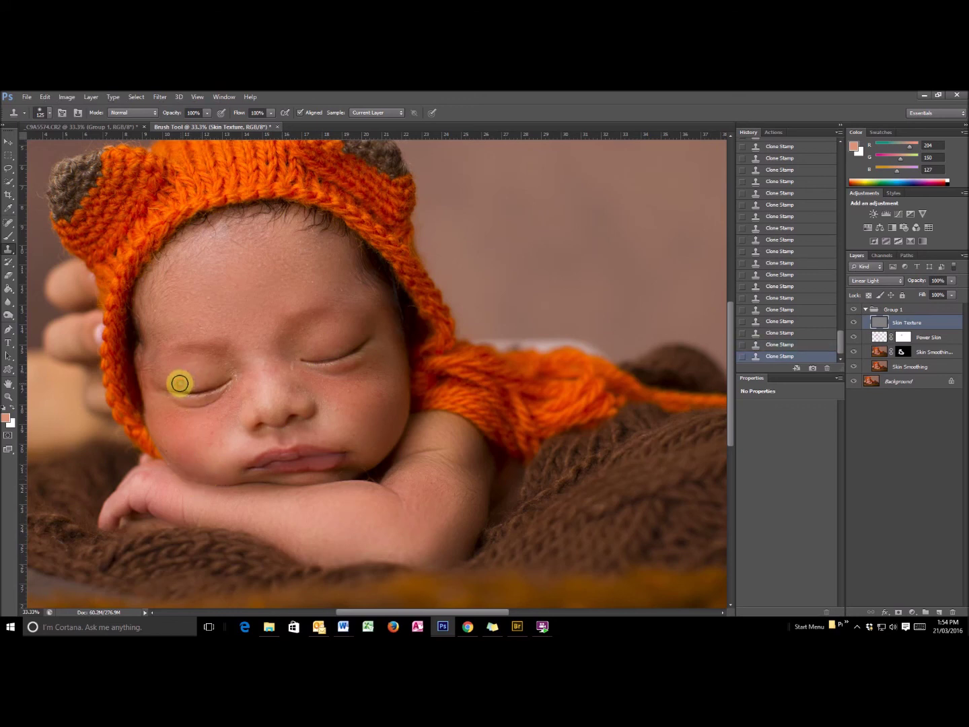
Step: Clone clean skin texture over the lower cheeks, forearm and upper arm on the Skin Texture layer
{"action": "left_click", "coordinate": [199, 461]}
{"action": "left_click", "coordinate": [379, 507]}
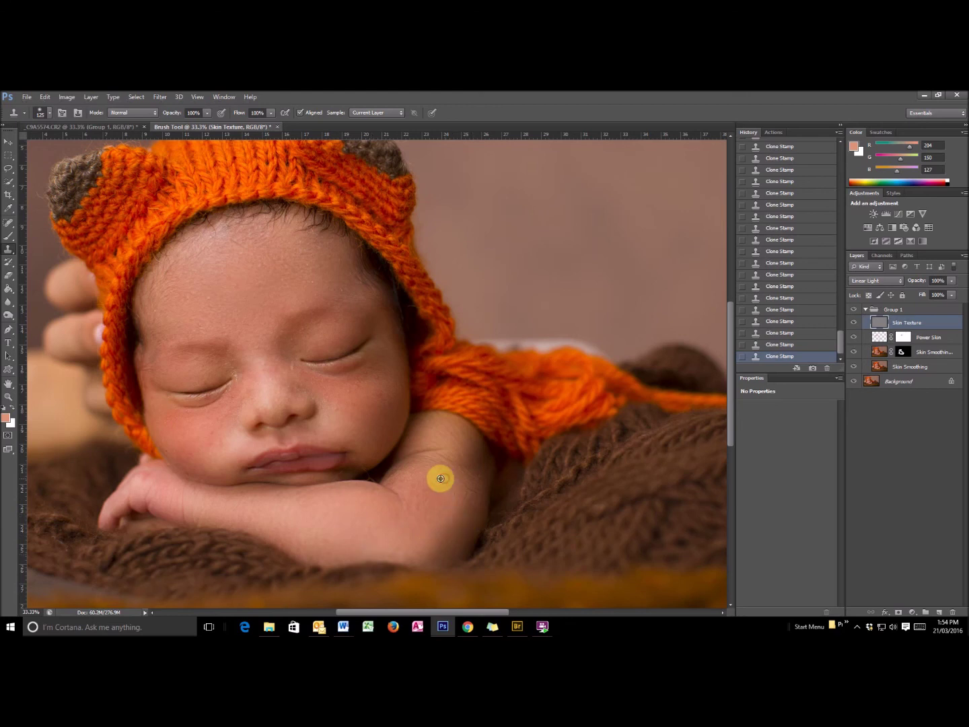
{"action": "left_click", "coordinate": [480, 518]}
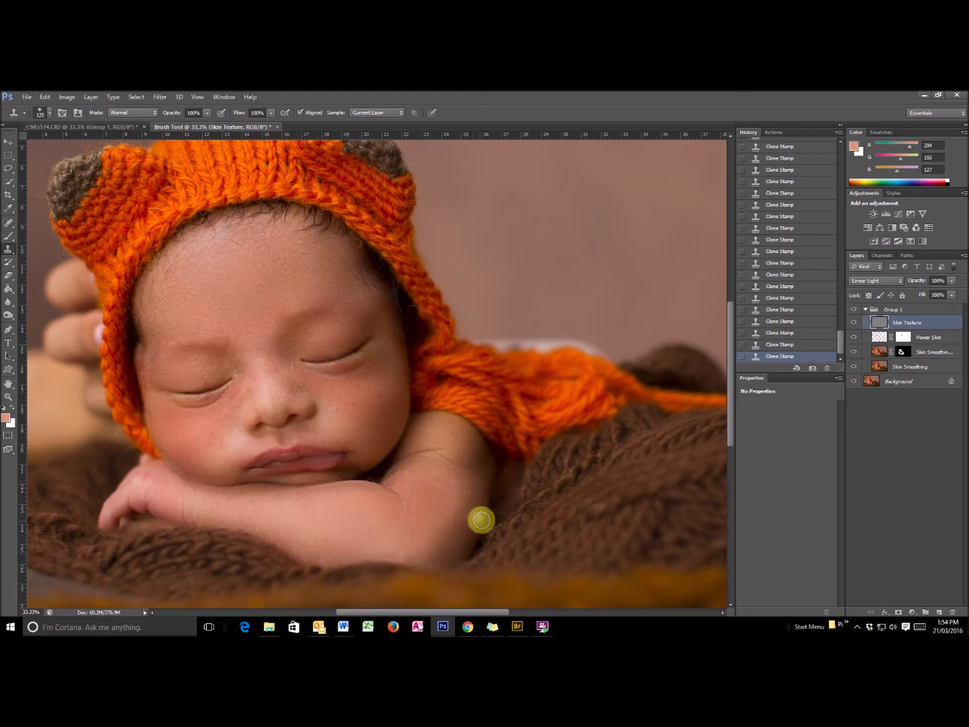
{"action": "left_click", "coordinate": [403, 527]}
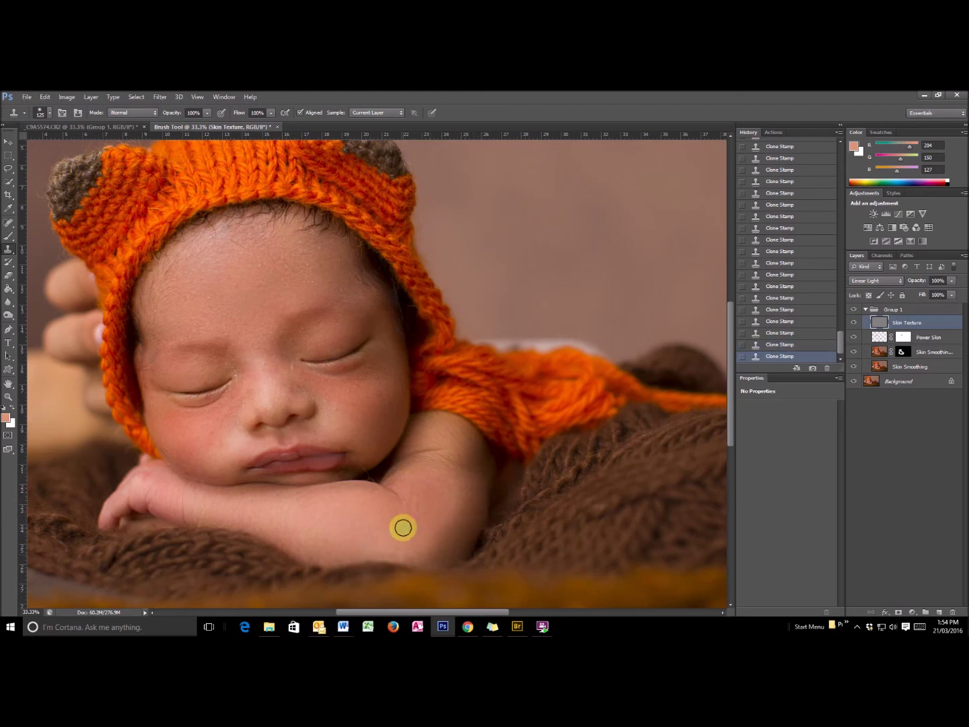
{"action": "left_click_drag", "start_coordinate": [376, 376], "coordinate": [353, 389]}
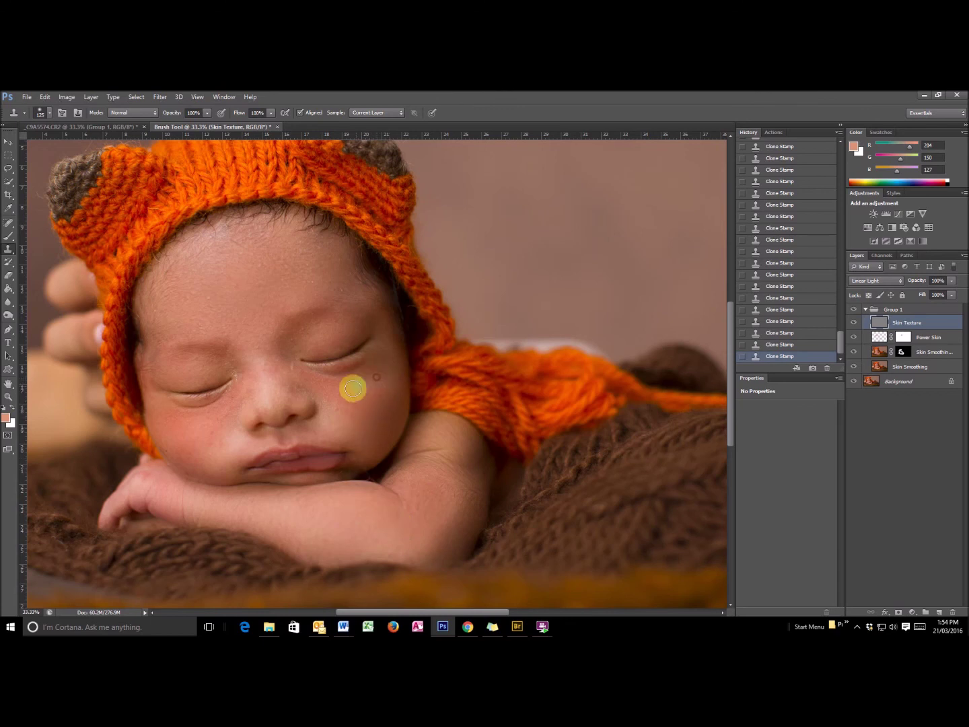
{"action": "left_click", "coordinate": [378, 392], "text": "alt"}
{"action": "left_click_drag", "start_coordinate": [439, 488], "coordinate": [389, 439]}
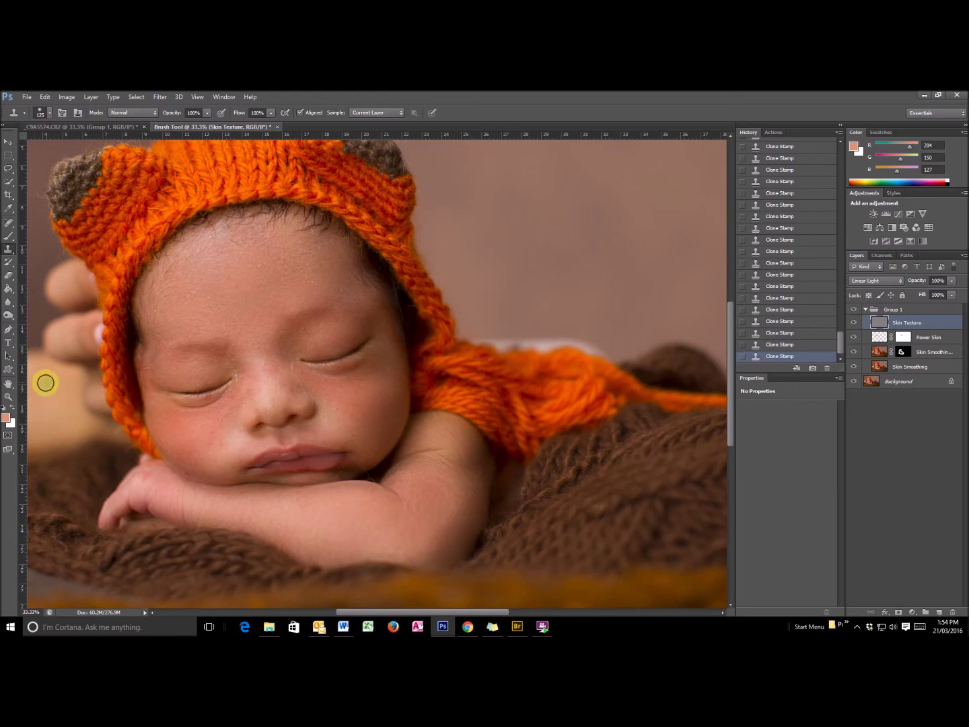
Step: Inspect the full portrait and the face up close for flaky texture around the eyes, nose and mouth
{"action": "left_click", "coordinate": [8, 396]}
{"action": "left_click", "coordinate": [302, 112]}
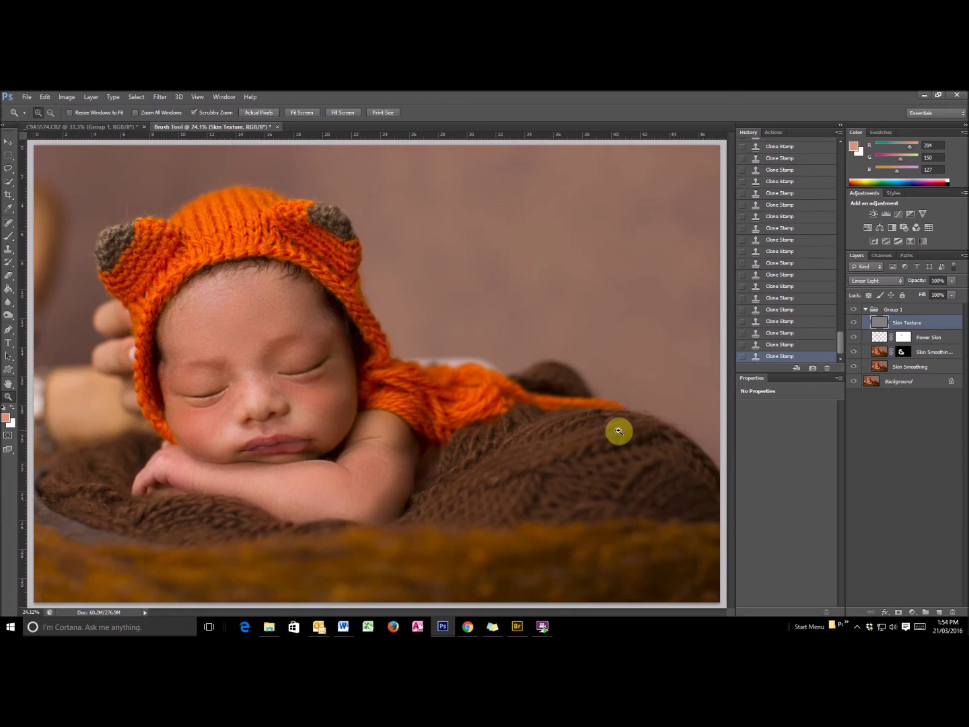
{"action": "left_click", "coordinate": [267, 383]}
{"action": "left_click", "coordinate": [268, 383]}
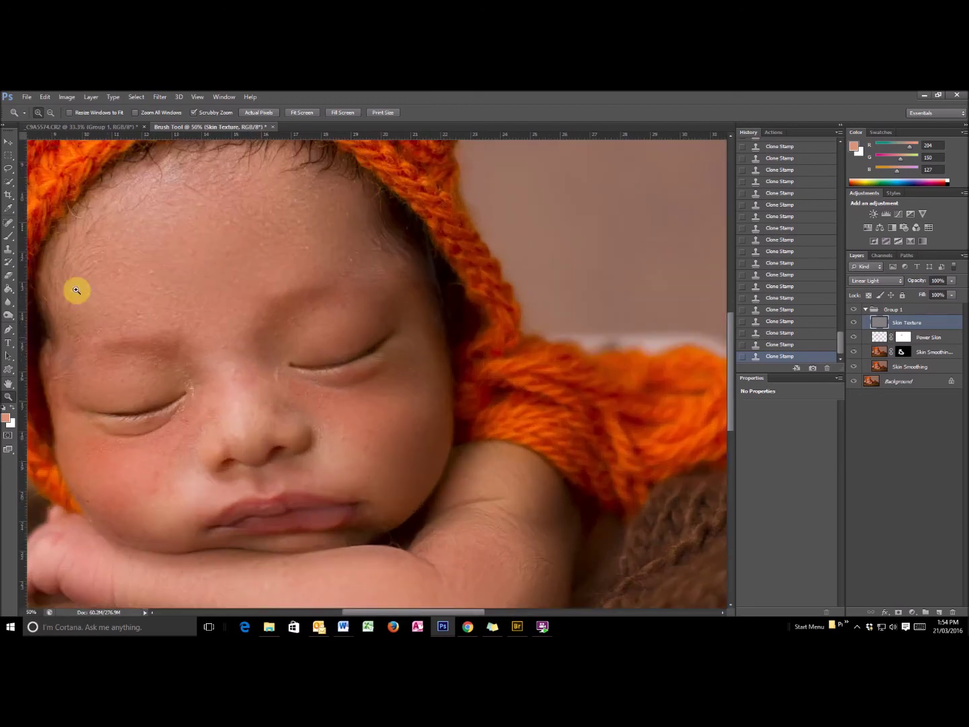
{"action": "left_click", "coordinate": [8, 248]}
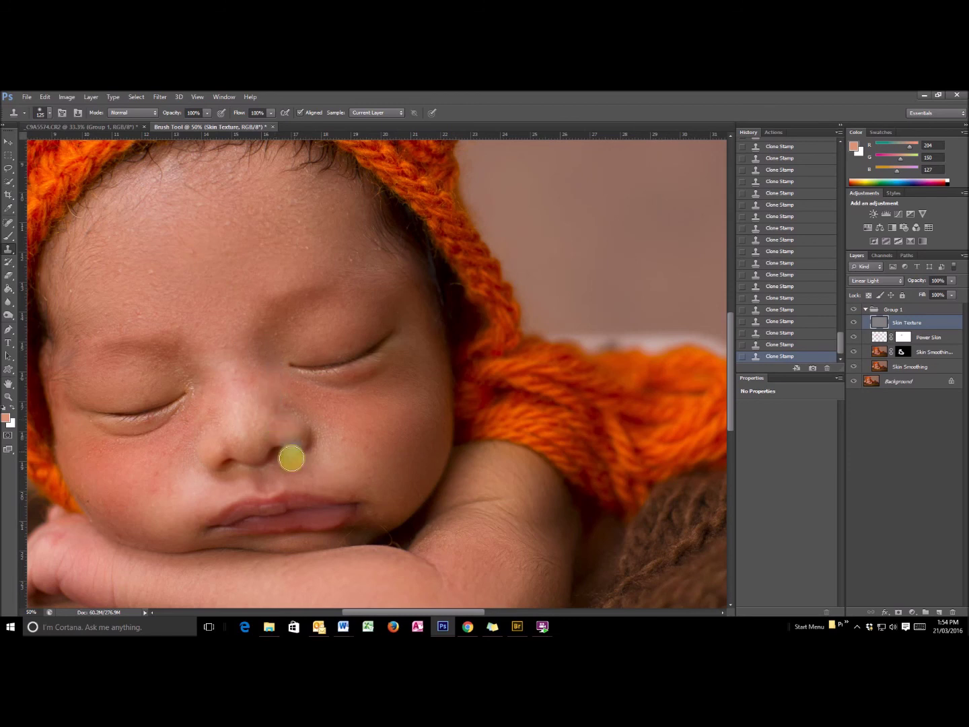
{"action": "left_click", "coordinate": [8, 396]}
{"action": "left_click", "coordinate": [134, 376]}
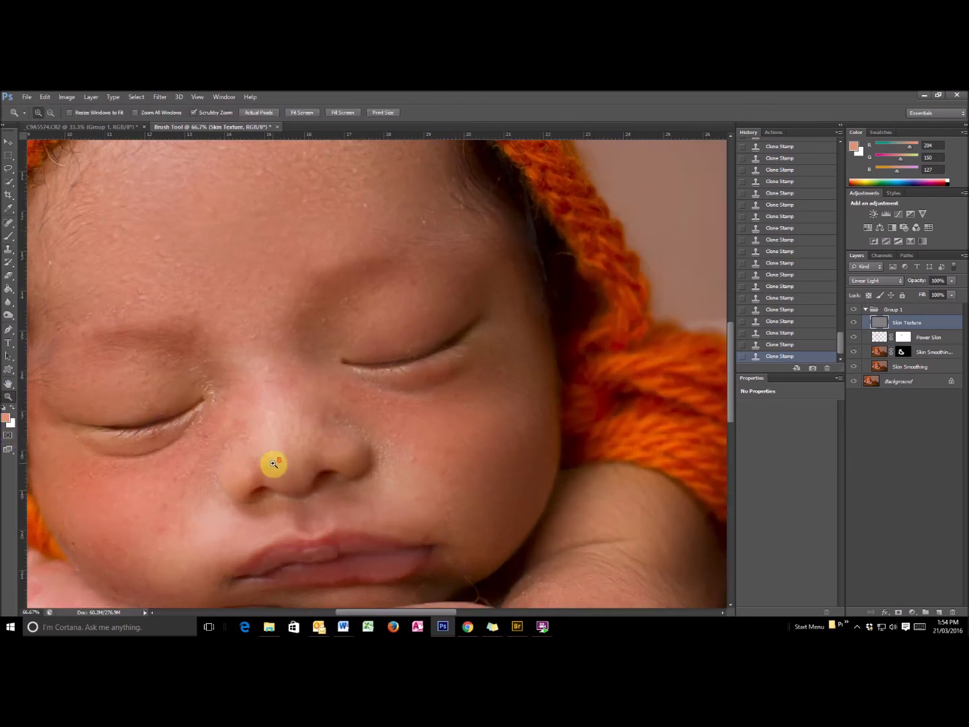
{"action": "scroll", "coordinate": [273, 462], "scroll_direction": "down", "scroll_amount": 2}
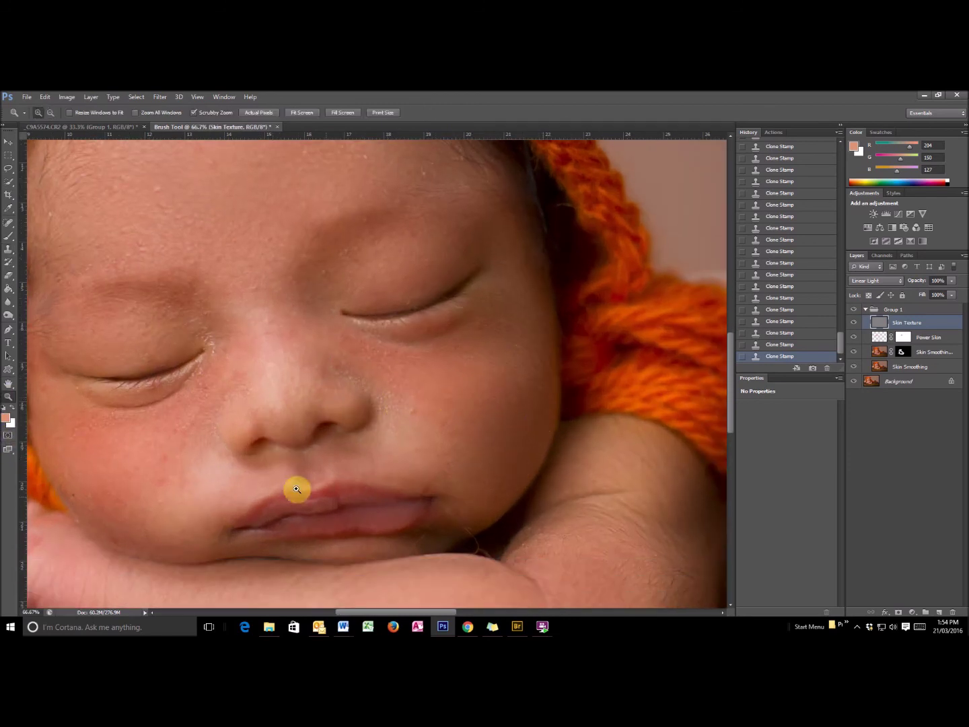
Step: Collapse Group 1 and toggle its visibility to compare the whole retouched portrait with the original
{"action": "left_click", "coordinate": [867, 311]}
{"action": "left_click", "coordinate": [865, 310]}
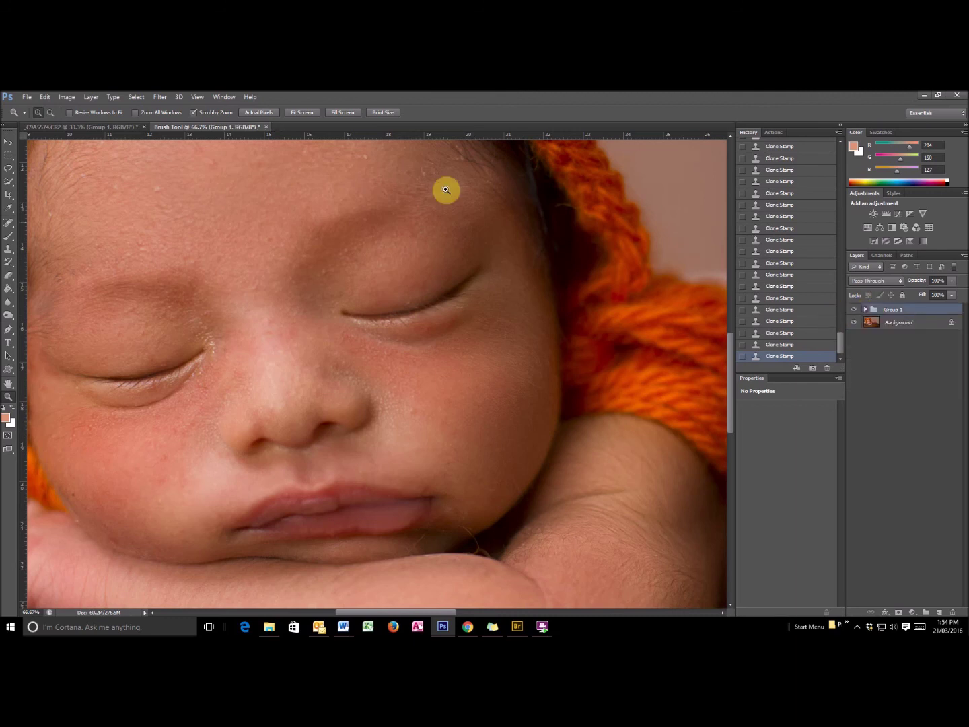
{"action": "left_click", "coordinate": [300, 112]}
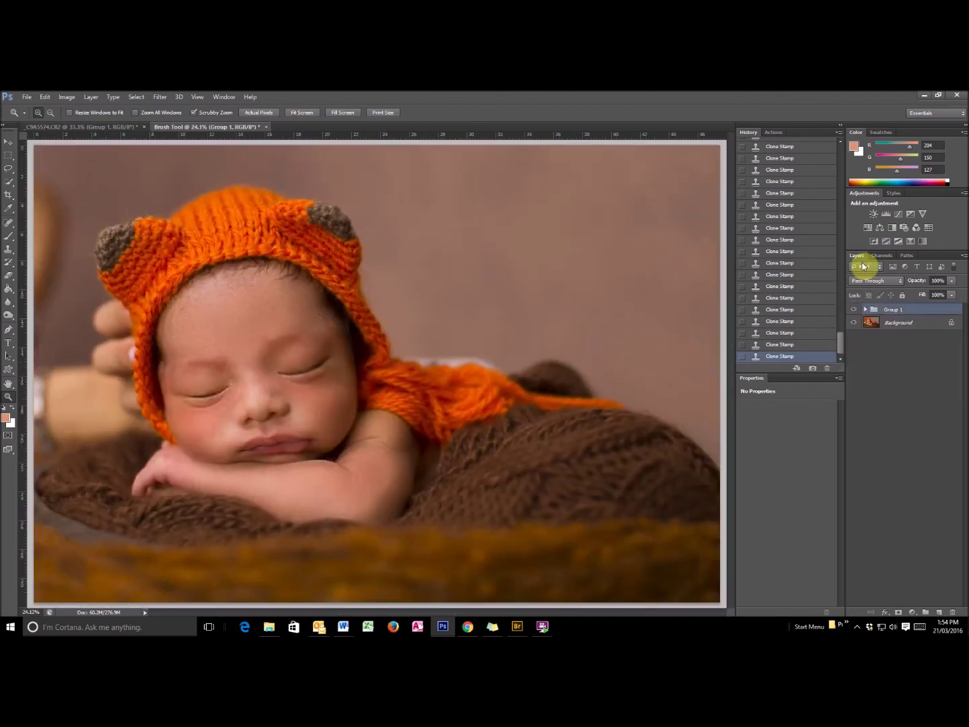
{"action": "left_click", "coordinate": [853, 310]}
{"action": "left_click", "coordinate": [853, 314]}
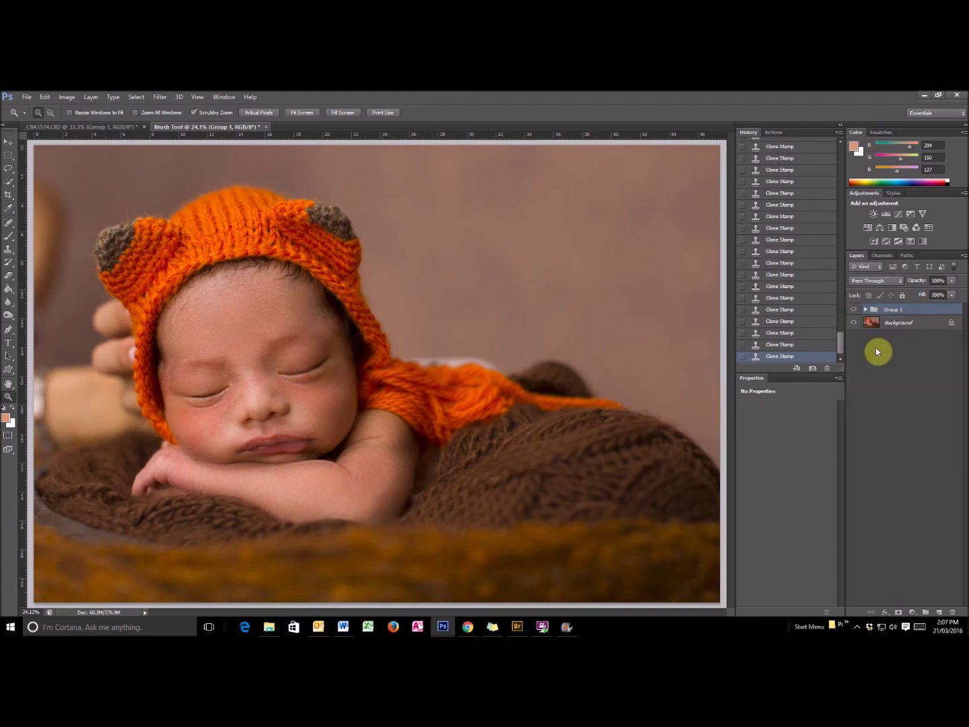
{"action": "left_click", "coordinate": [854, 311]}
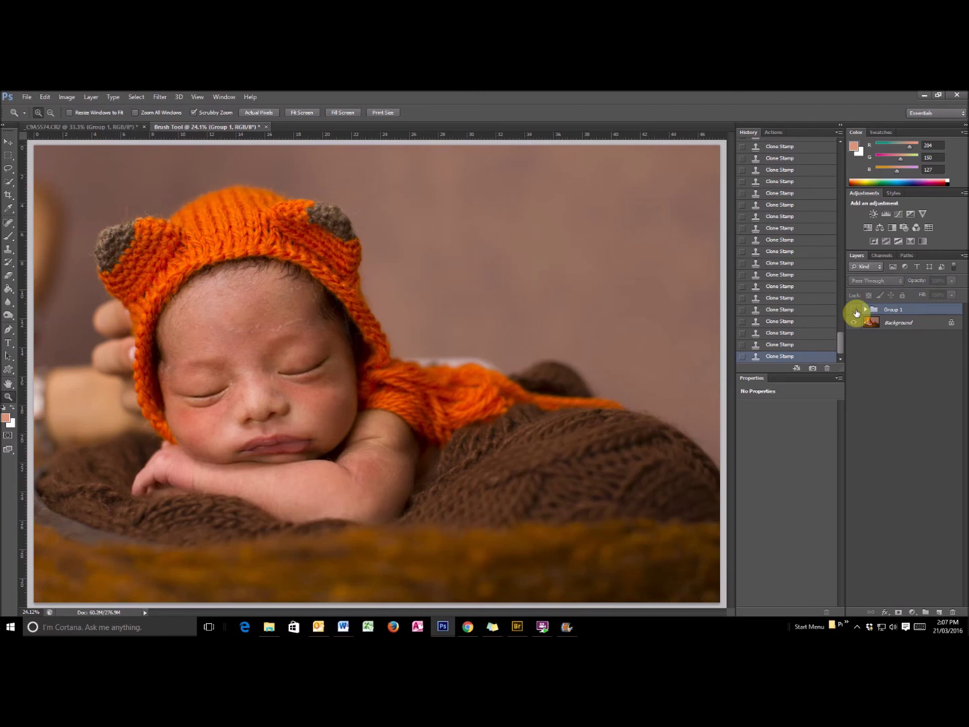
{"action": "left_click", "coordinate": [853, 311]}
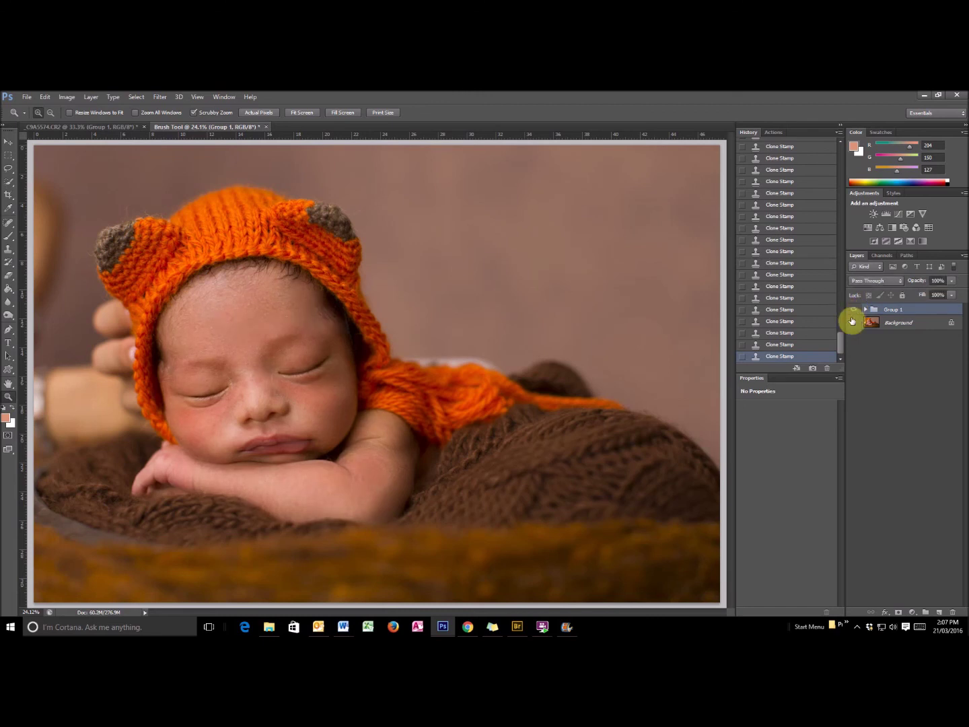